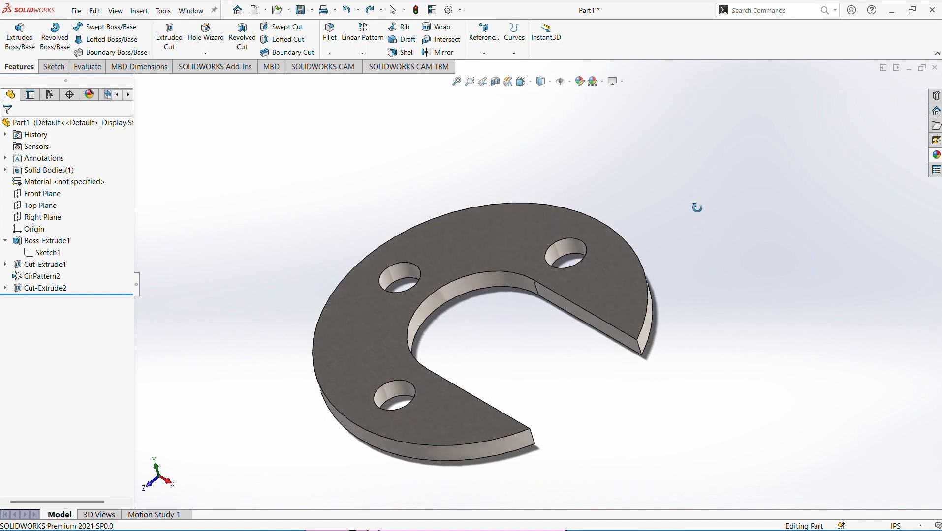
- Create a new document from the Part template
key(Escape)
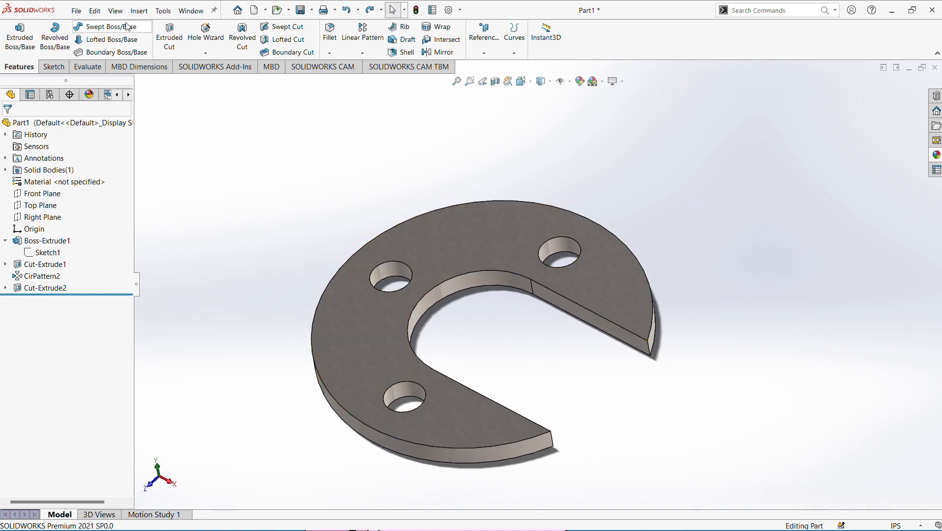
click(79, 14)
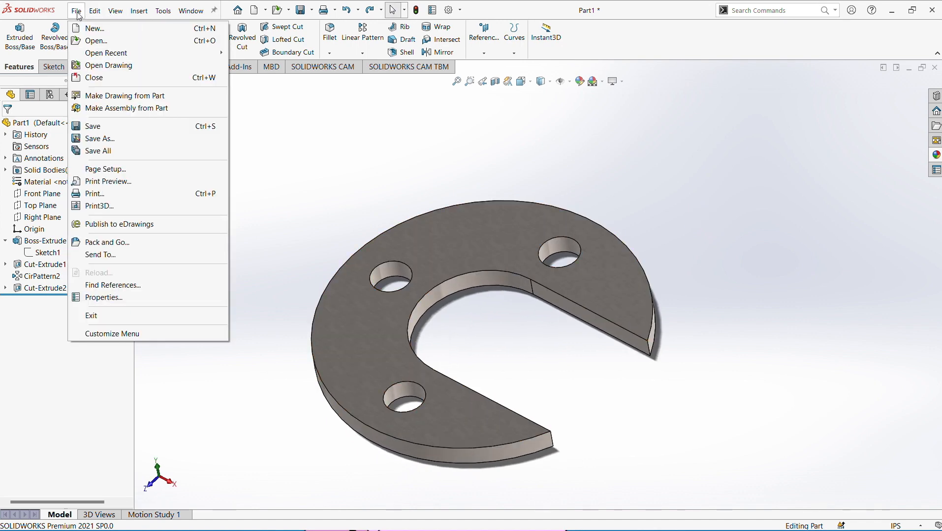
click(85, 30)
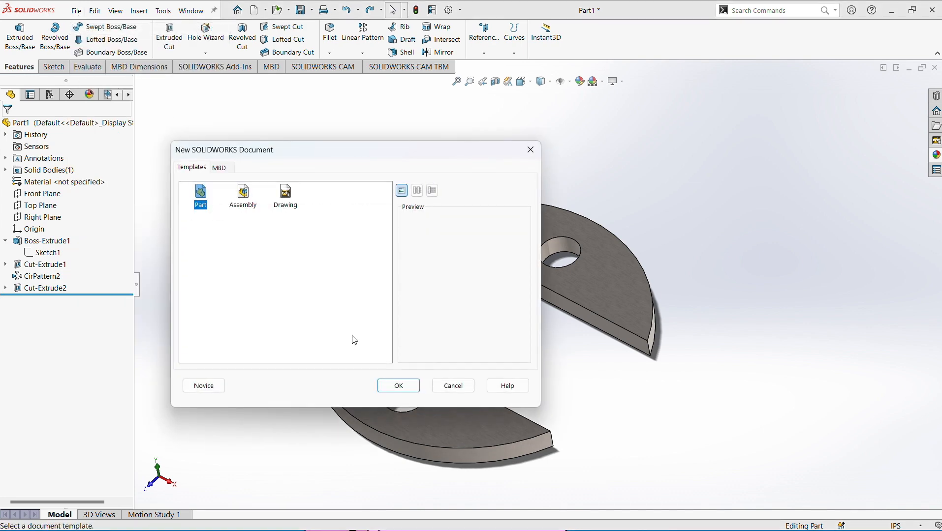
click(396, 387)
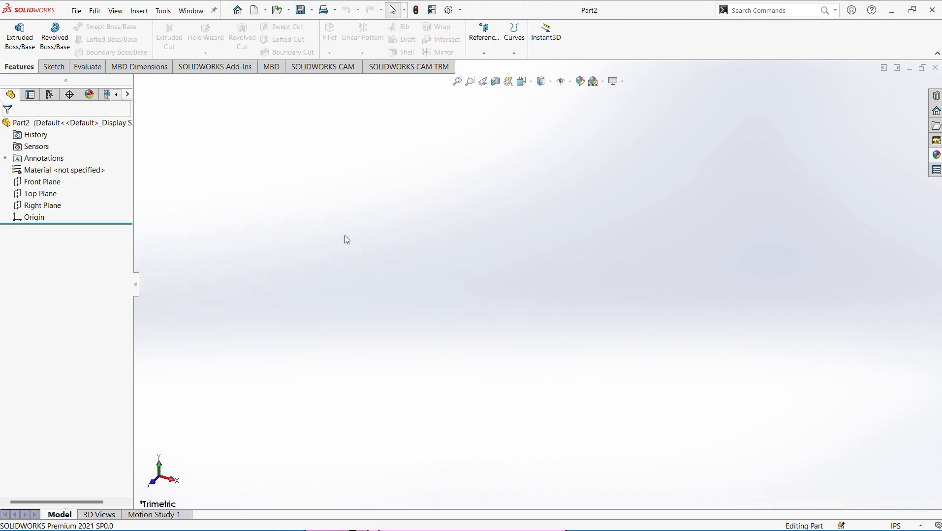
- Start a sketch on the Top Plane and draw a circle about 5.31 in in diameter centred on the origin
click(54, 67)
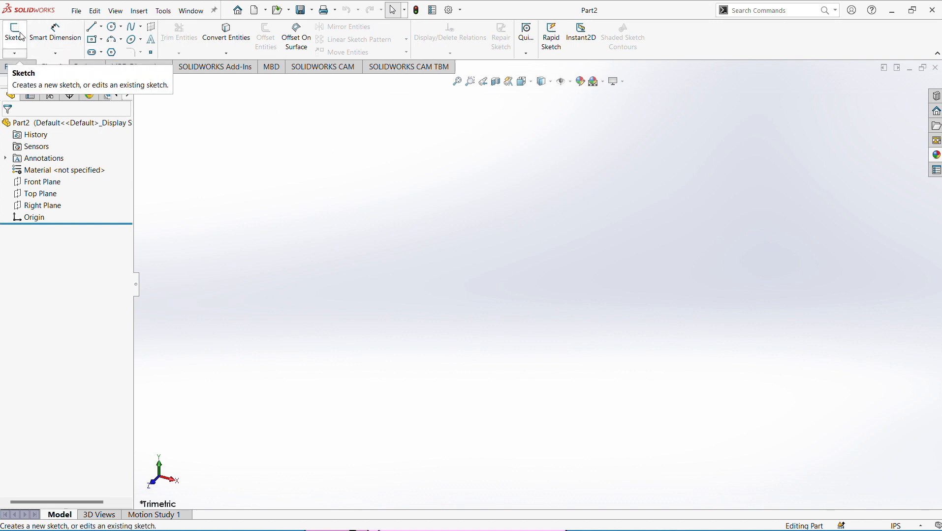
click(22, 37)
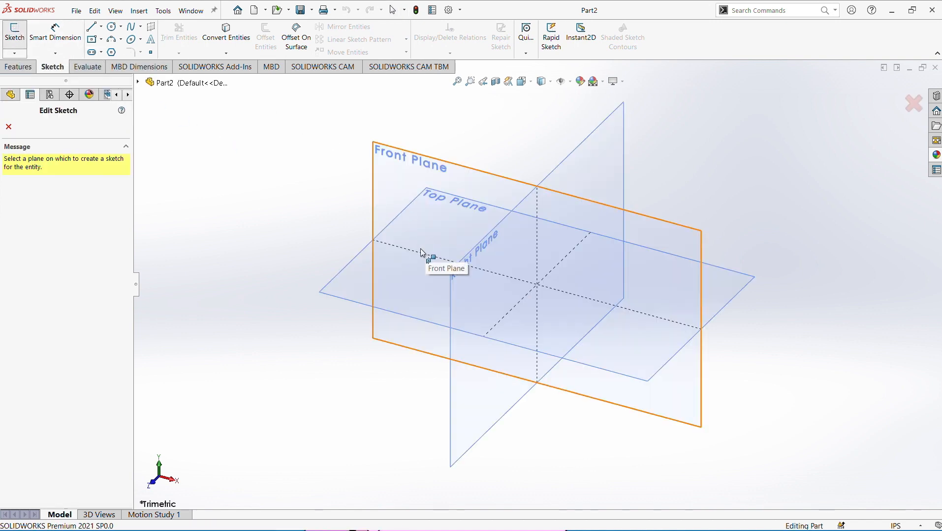
click(362, 283)
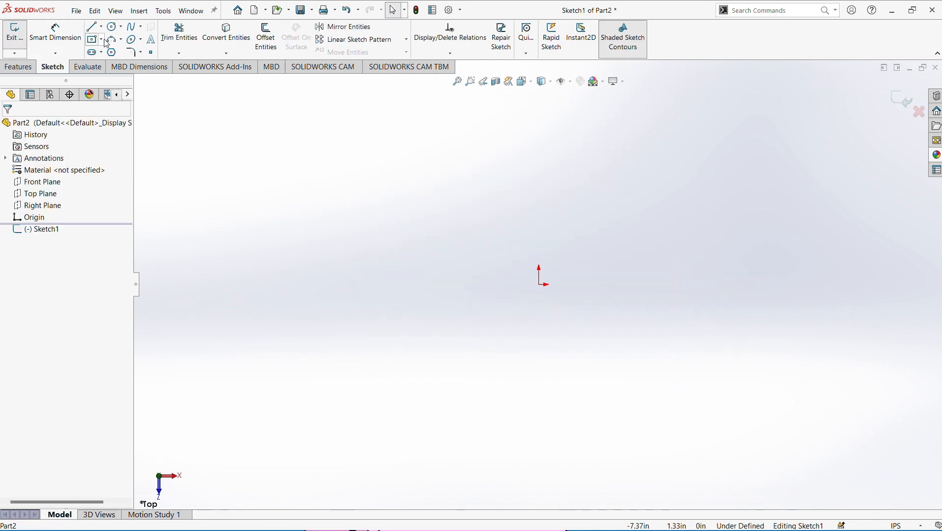
click(112, 27)
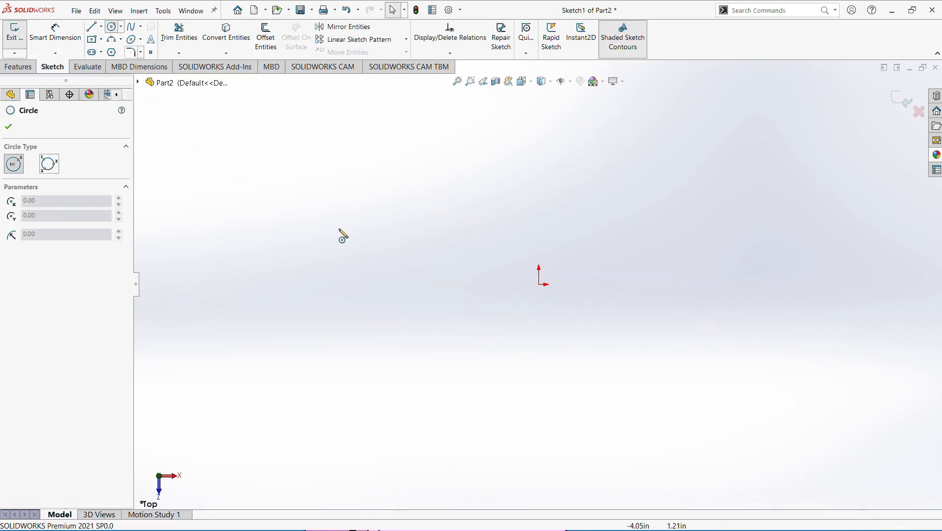
mouse_move(541, 285)
mouse_down()
mouse_move(608, 296)
mouse_move(688, 292)
mouse_up()
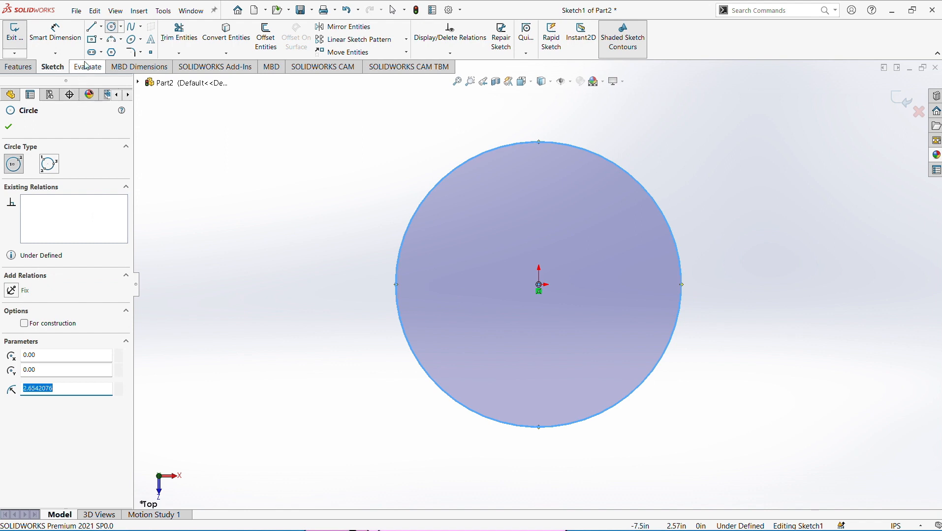
- Dimension the circle's diameter as 80 mm
key(Escape)
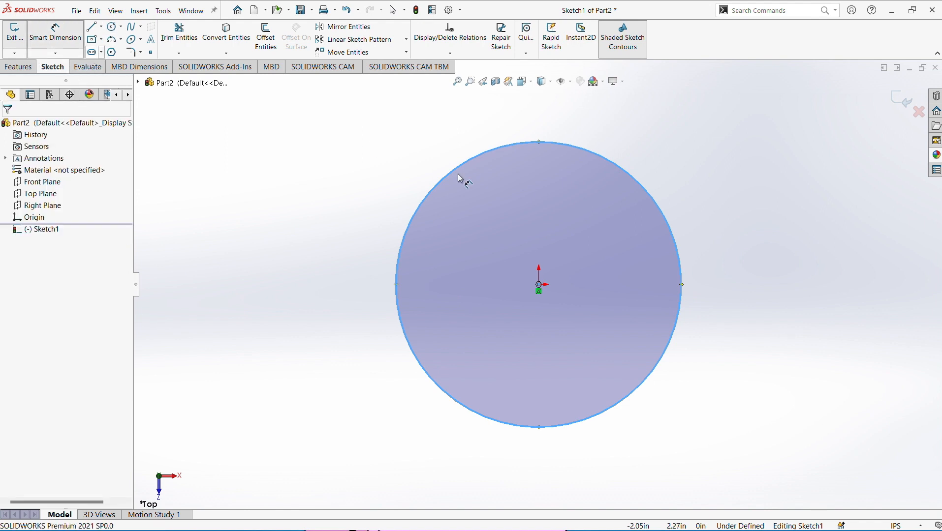
click(681, 283)
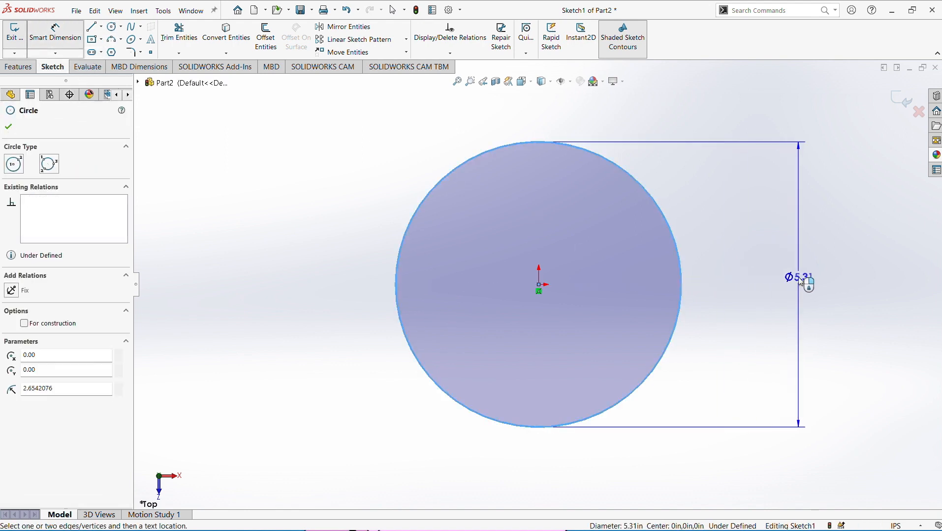
click(798, 277)
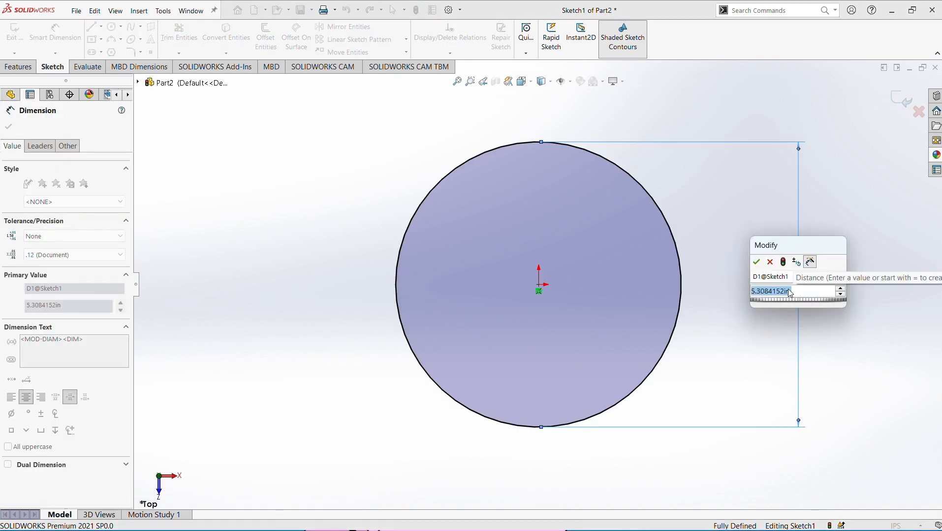
text(80mm)
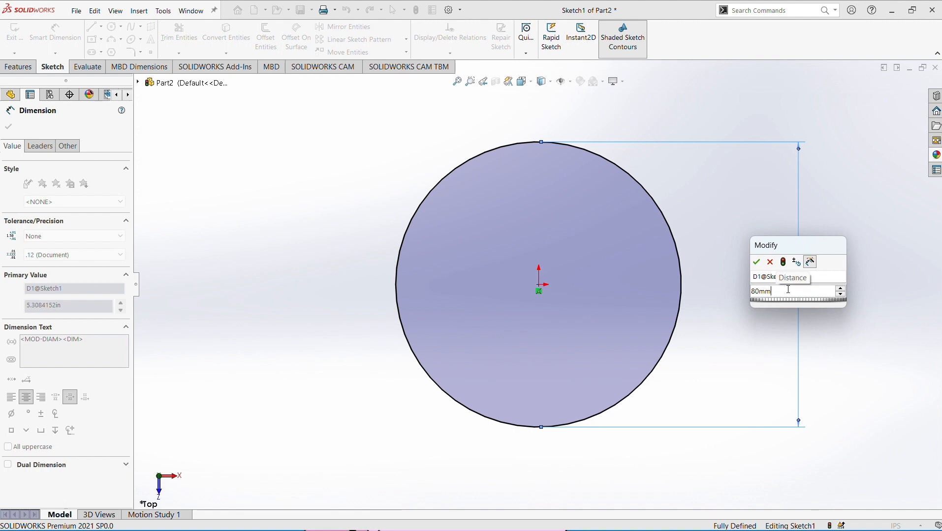
key(Return)
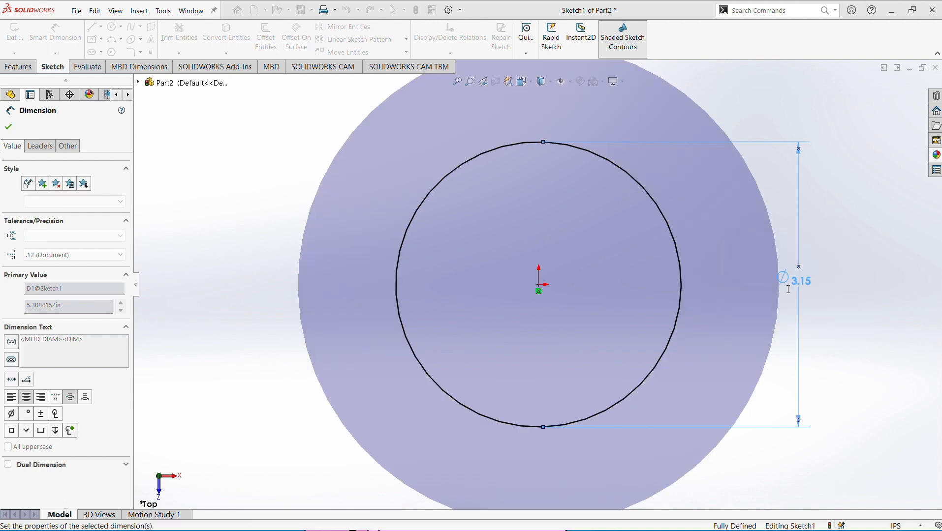
- Switch the document units to MMGS (millimeter, gram, second) and reopen the circle sketch for editing
click(922, 526)
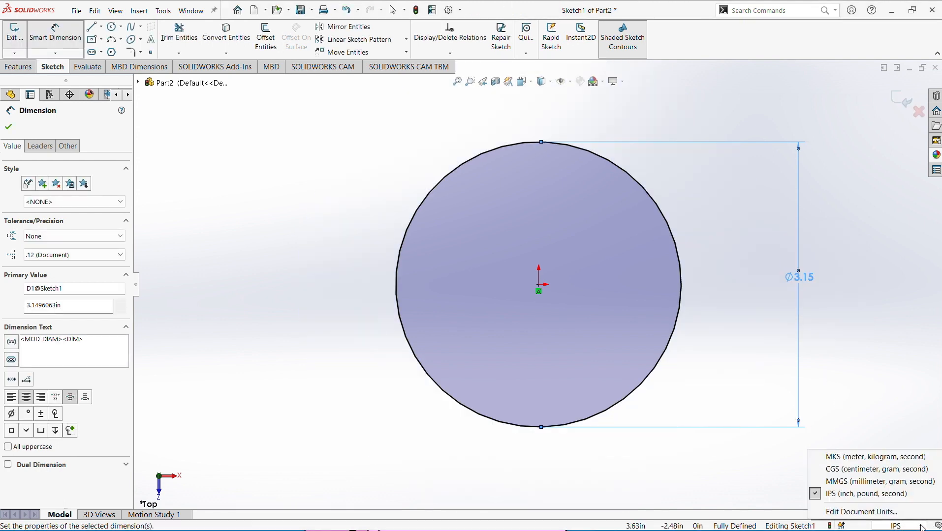
click(886, 482)
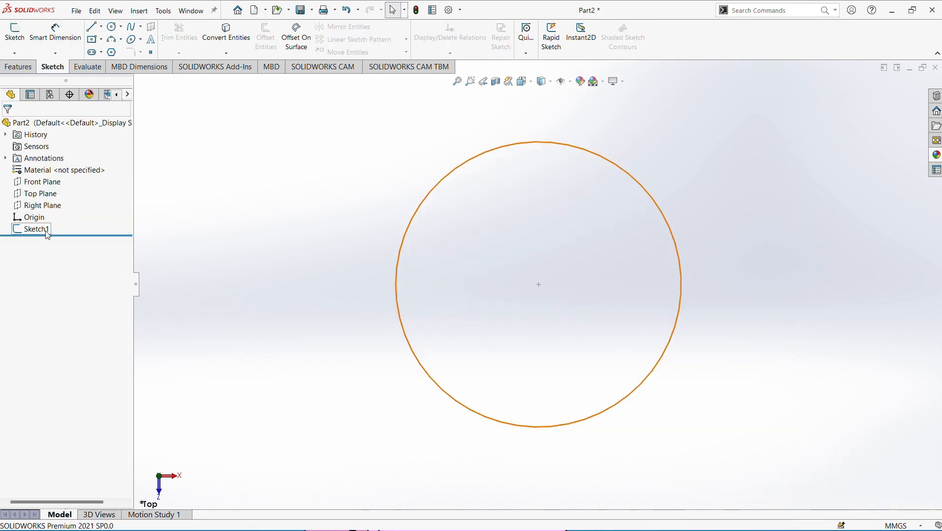
click(39, 230)
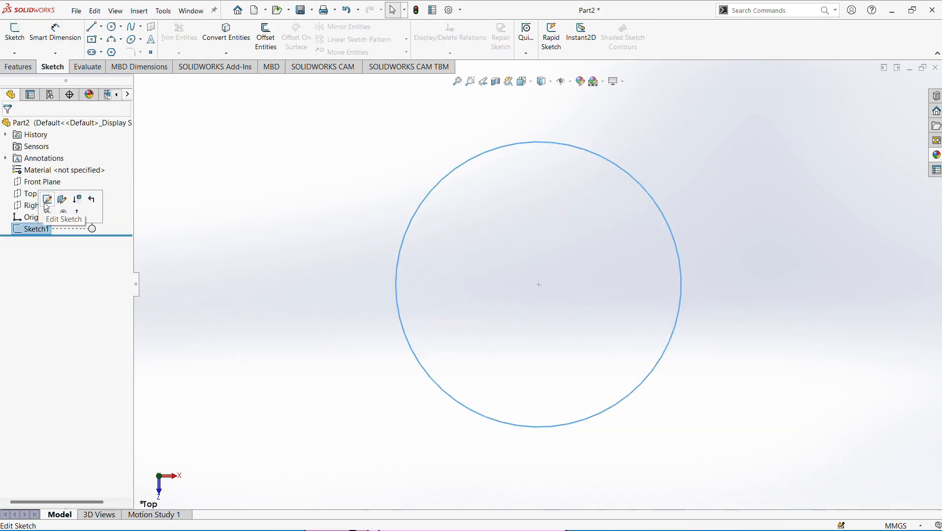
click(47, 199)
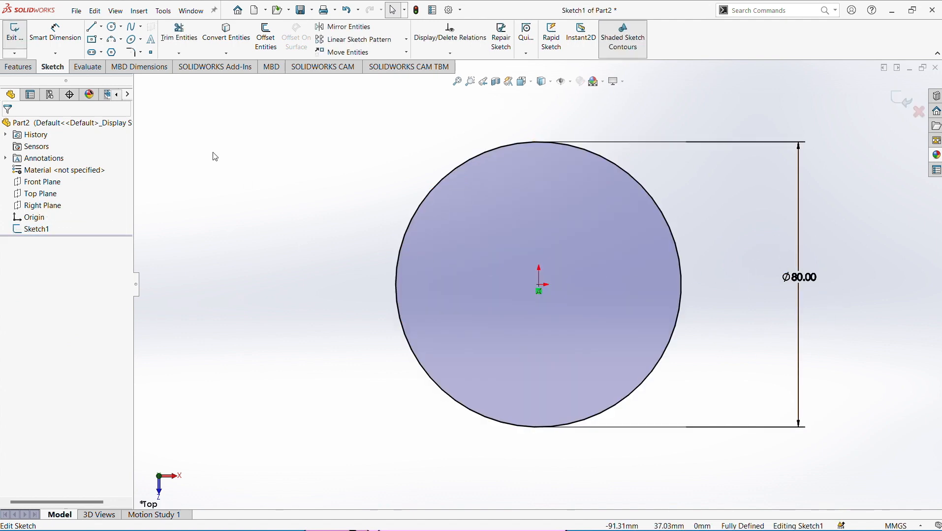
- Extrude the circle into a solid disc with a blind depth of 5 mm
click(23, 68)
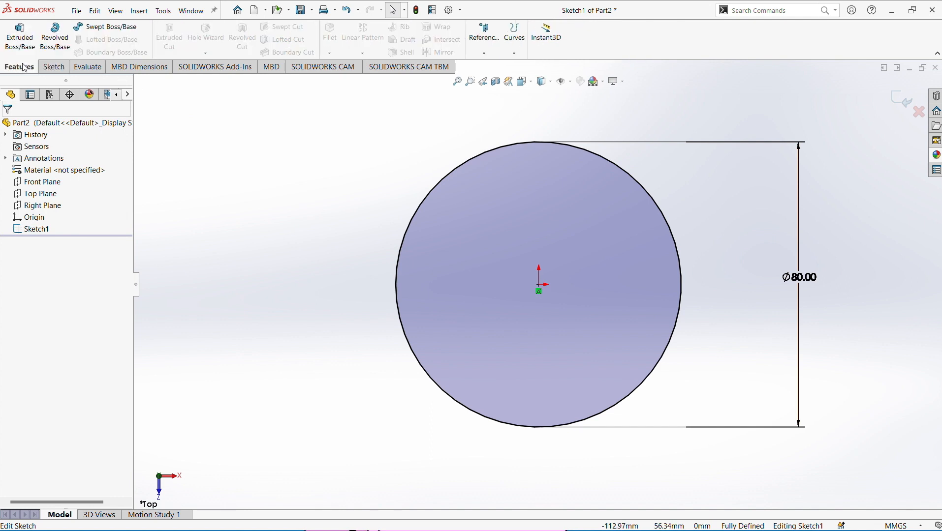
click(20, 34)
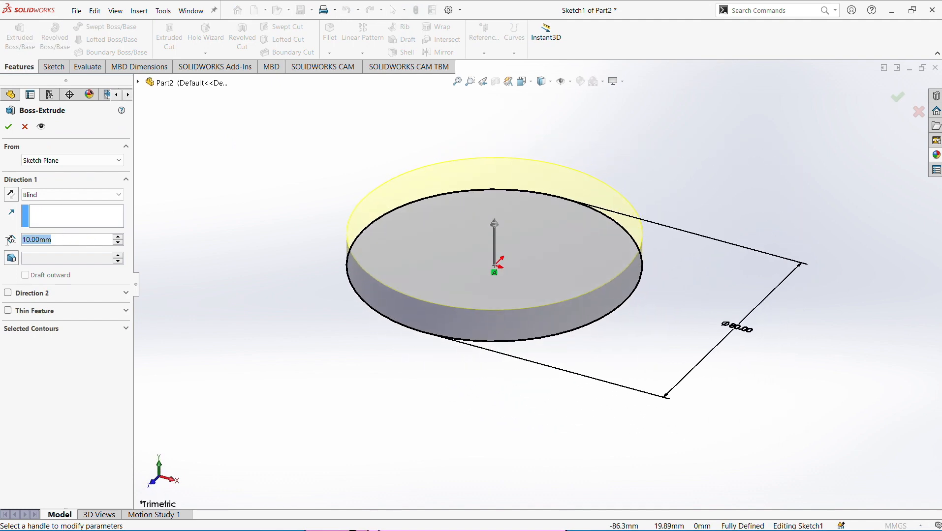
text(5mm)
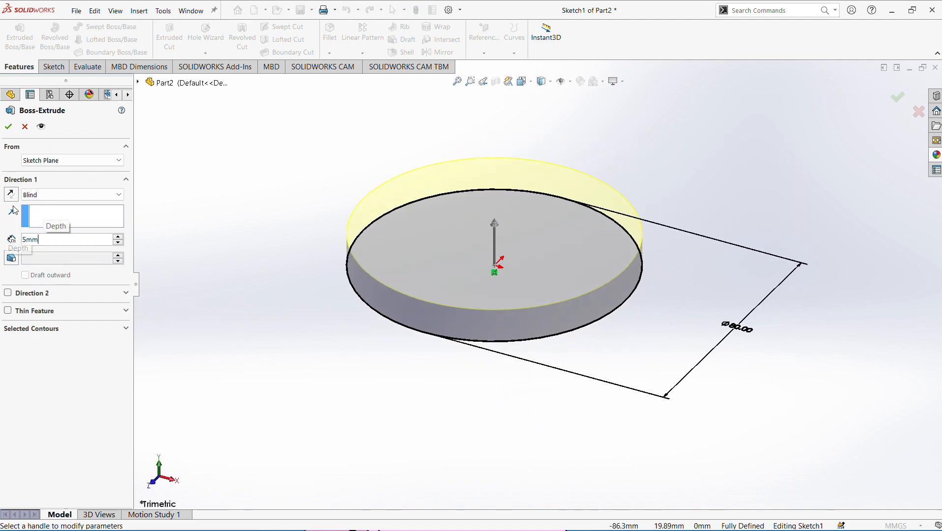
click(9, 127)
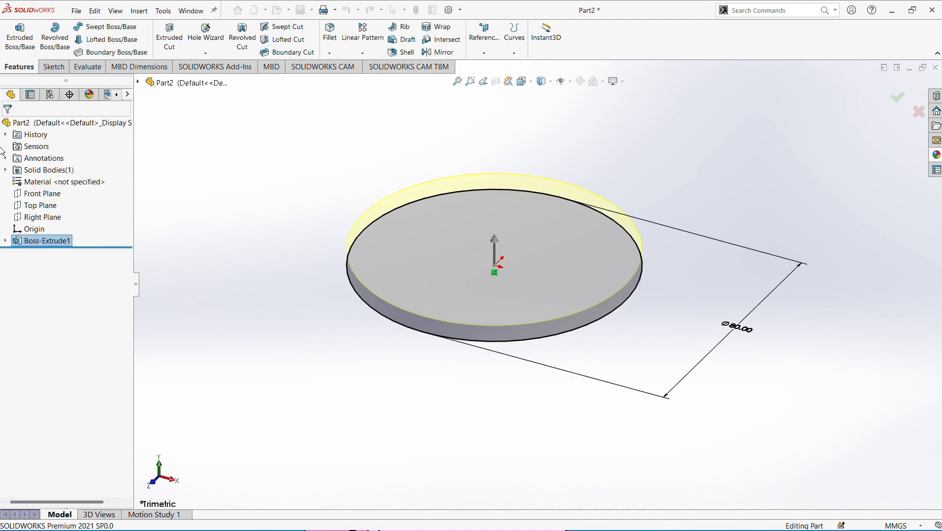
- Start a sketch on the disc's upper face and draw a circle about 15.56 mm in diameter, about 25.76 mm vertically above the origin
middle_drag(727, 269, 725, 329)
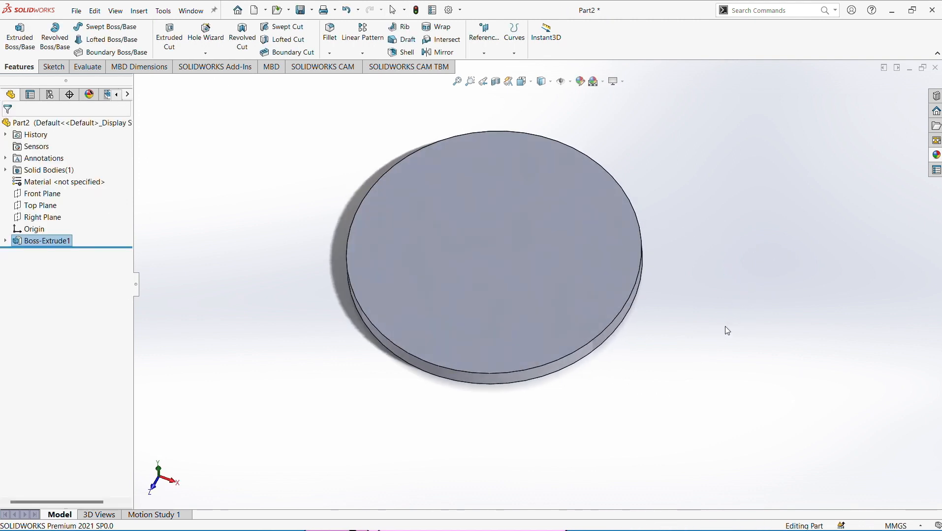
click(465, 229)
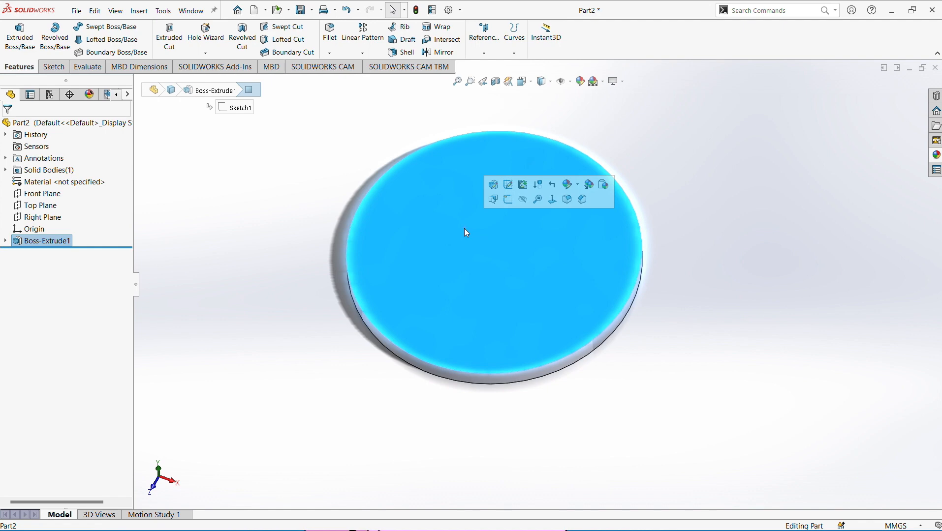
click(509, 200)
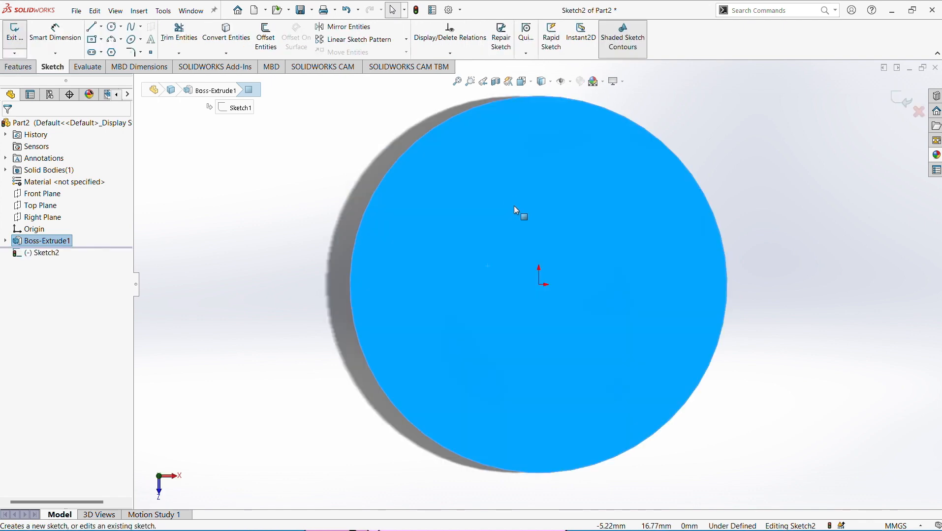
click(210, 172)
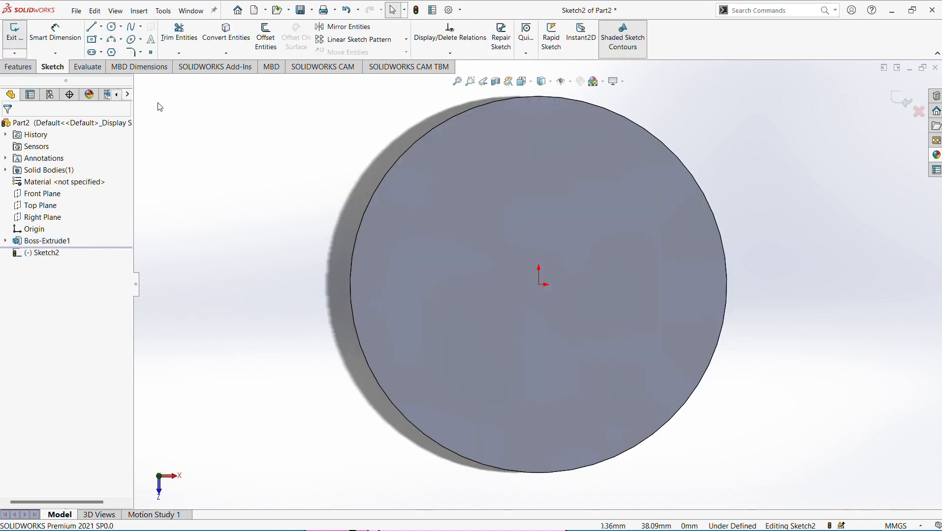
click(115, 30)
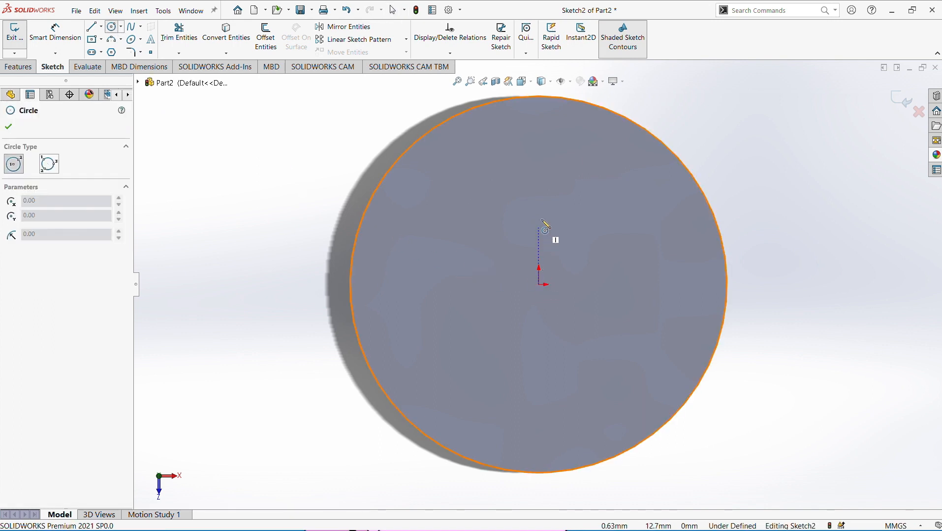
click(539, 163)
click(575, 157)
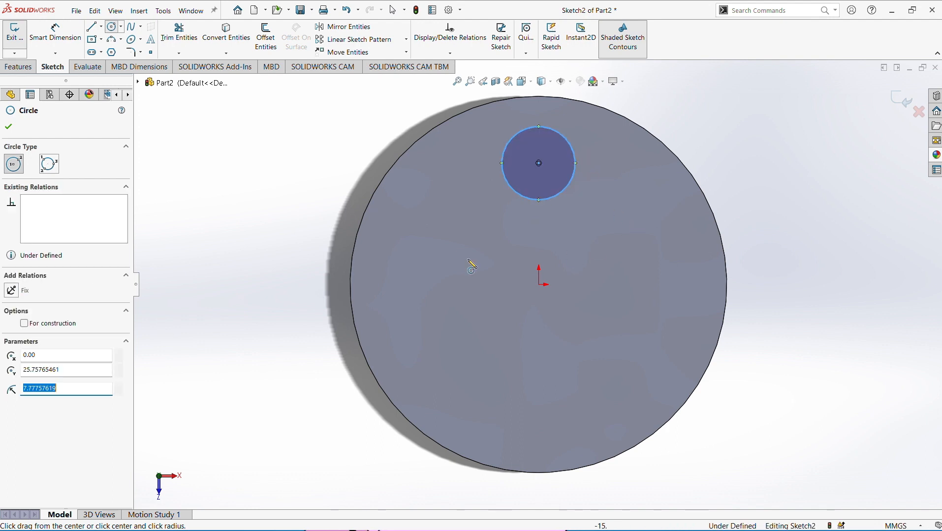
- Dimension the small circle's diameter as 10 mm
click(46, 34)
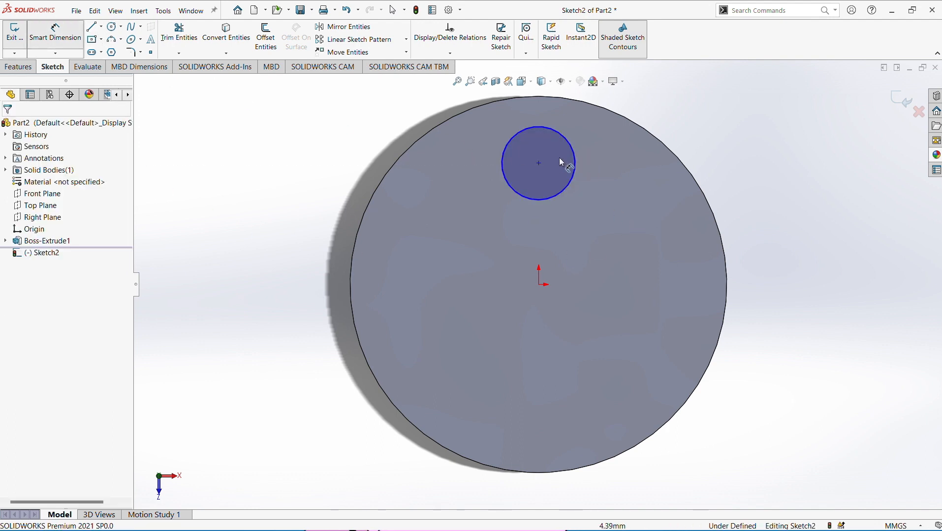
click(574, 166)
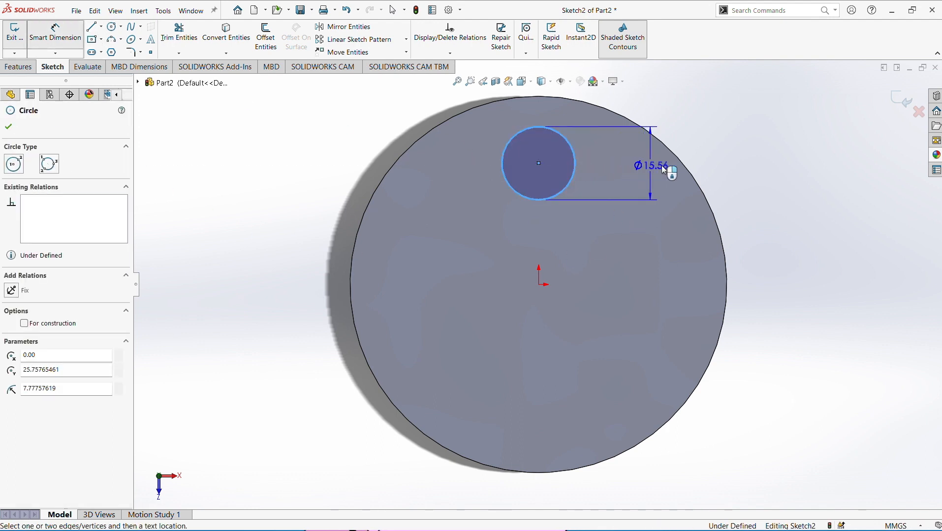
click(714, 167)
double_click(714, 165)
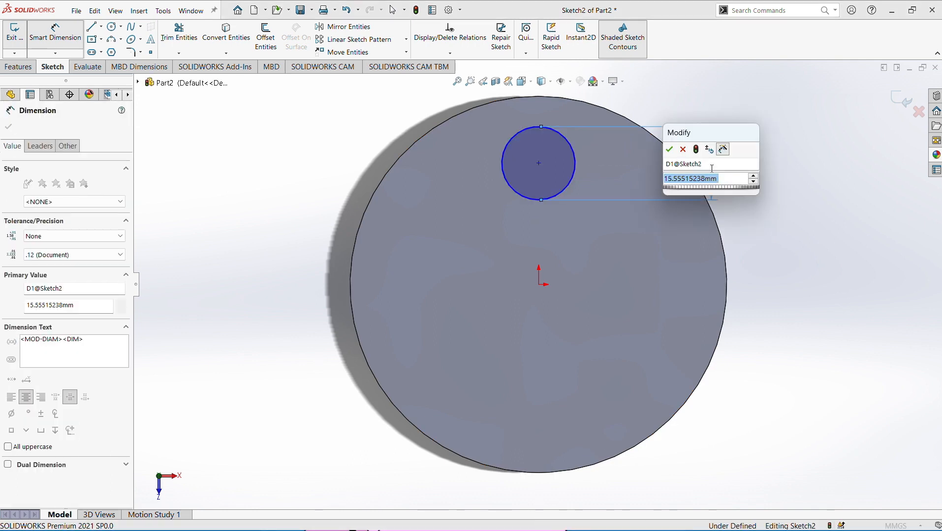
text(10)
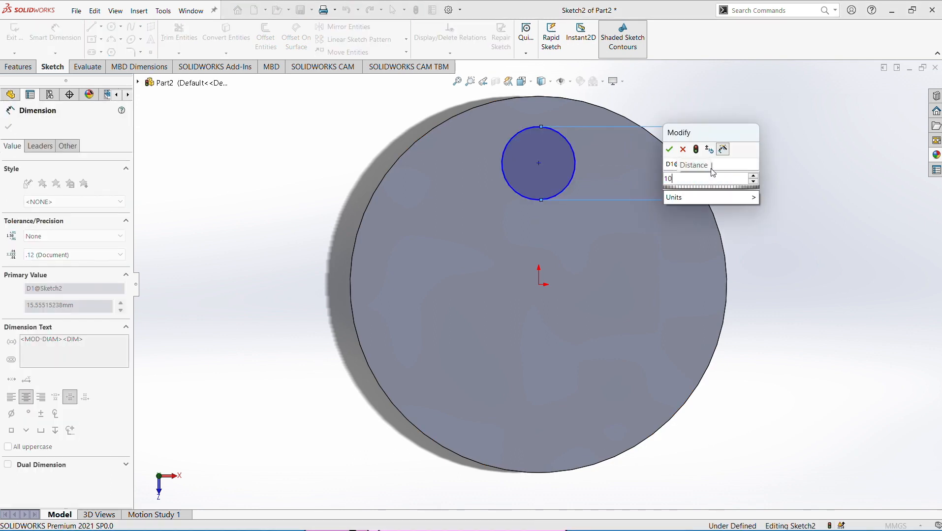
text(mm)
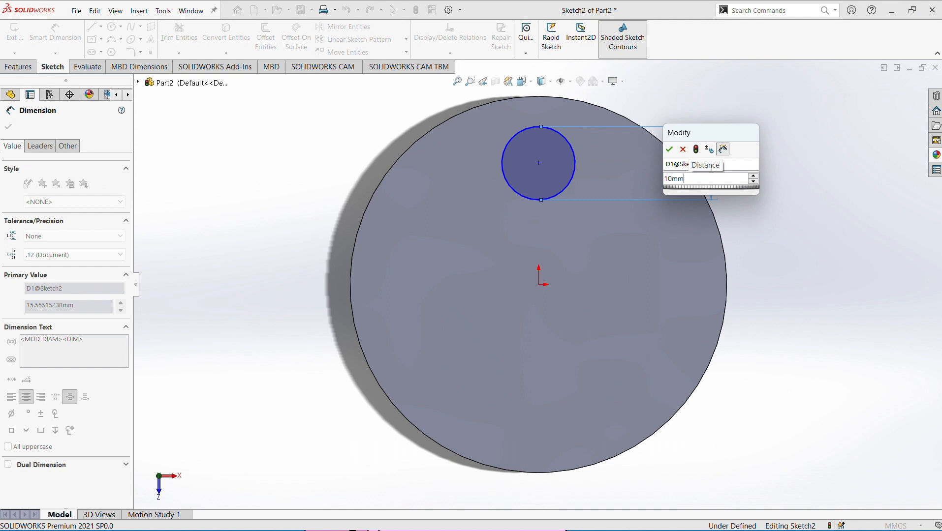
key(Return)
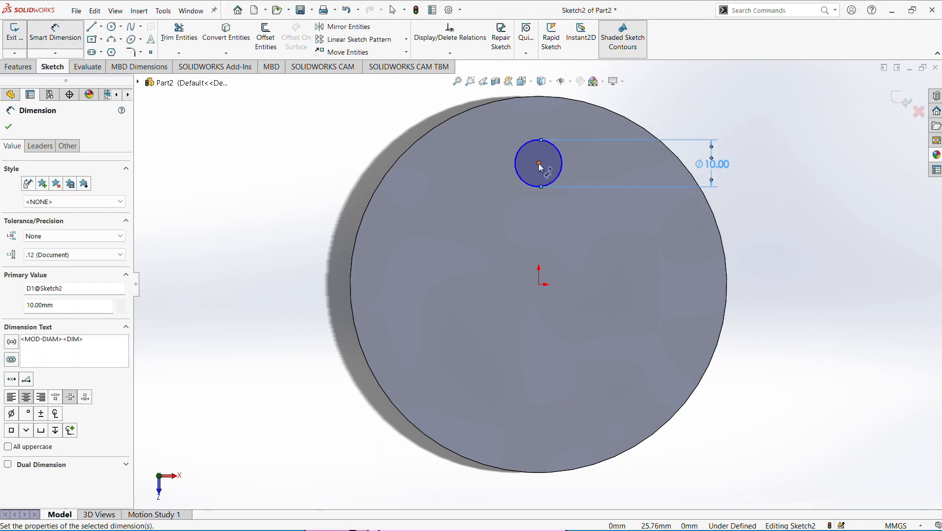
- Dimension the vertical distance from the small circle's center to the origin as 28 mm
click(540, 165)
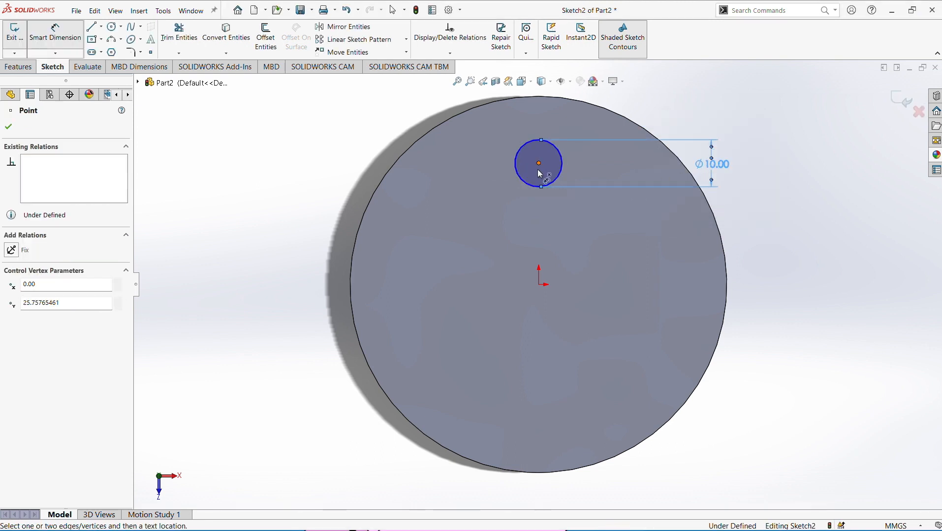
click(540, 285)
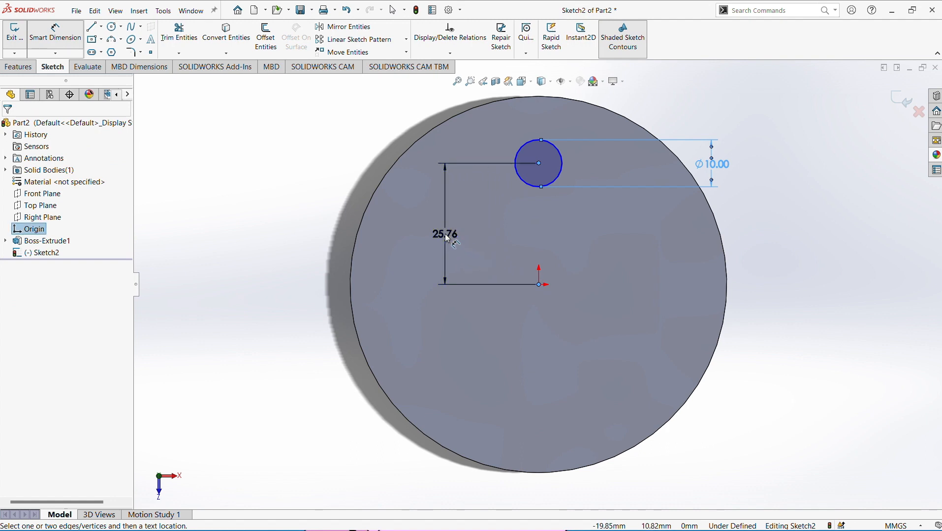
click(448, 238)
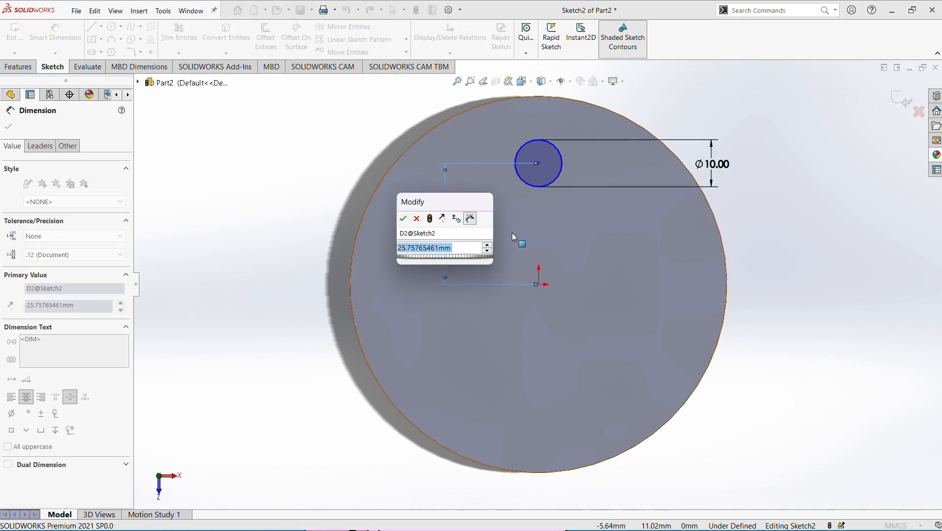
text(28)
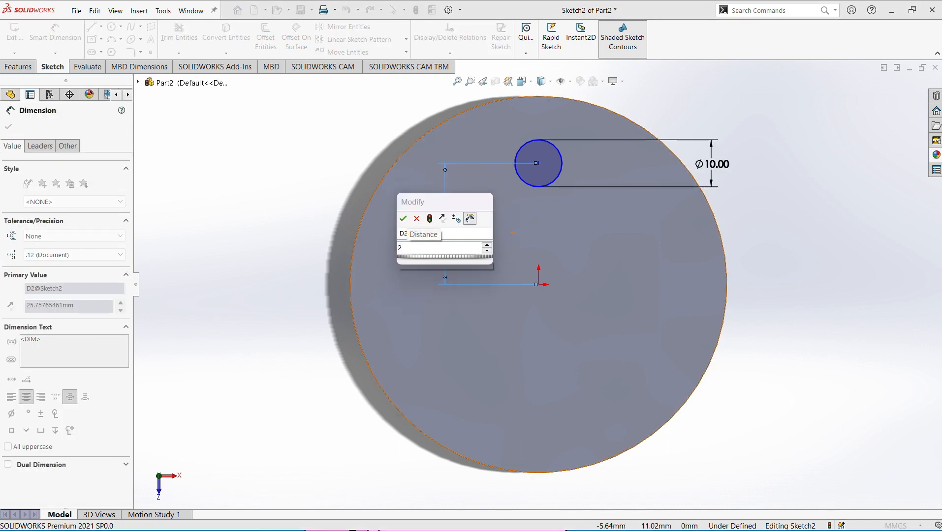
key(Return)
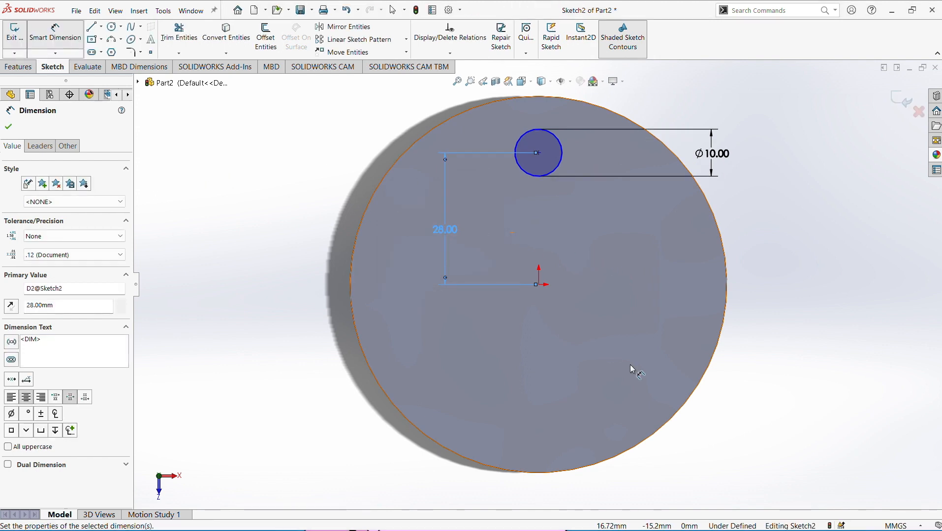
click(9, 127)
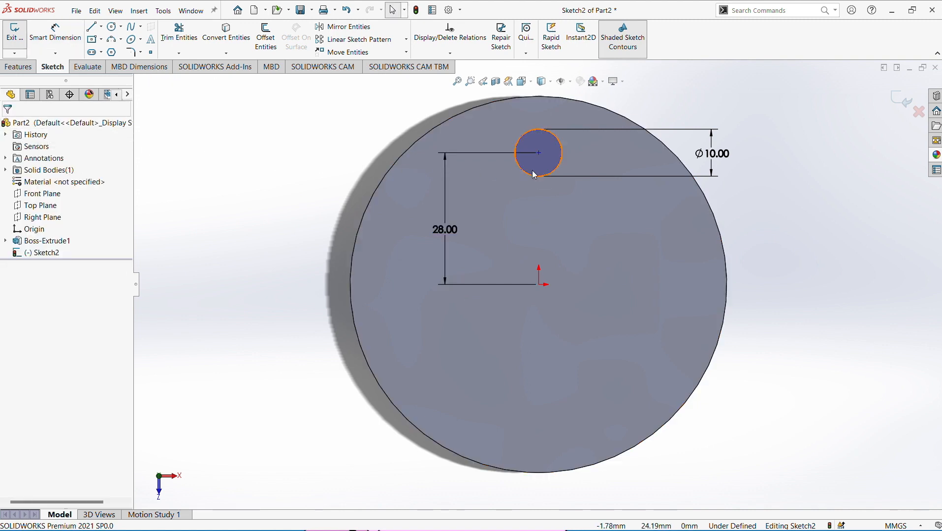
- Add a vertical relation between the small circle's center and the origin
click(539, 153)
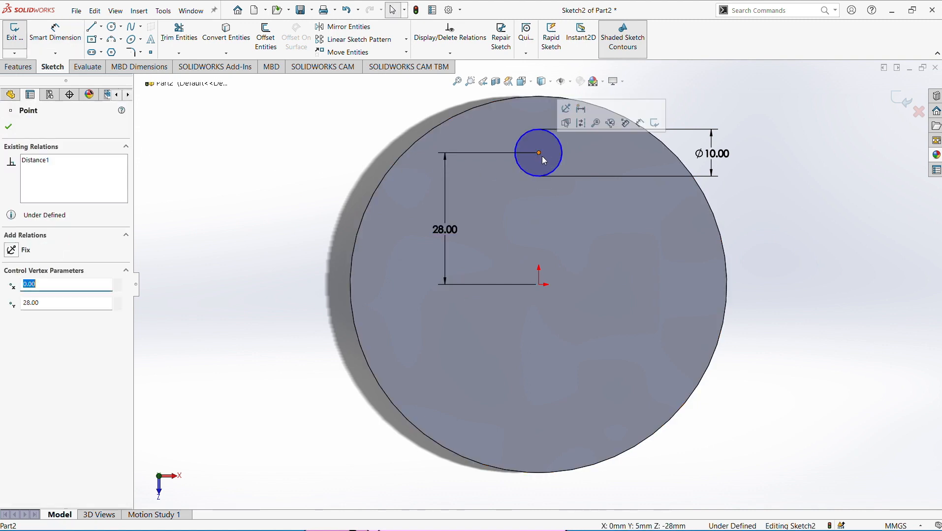
ctrl+click(540, 285)
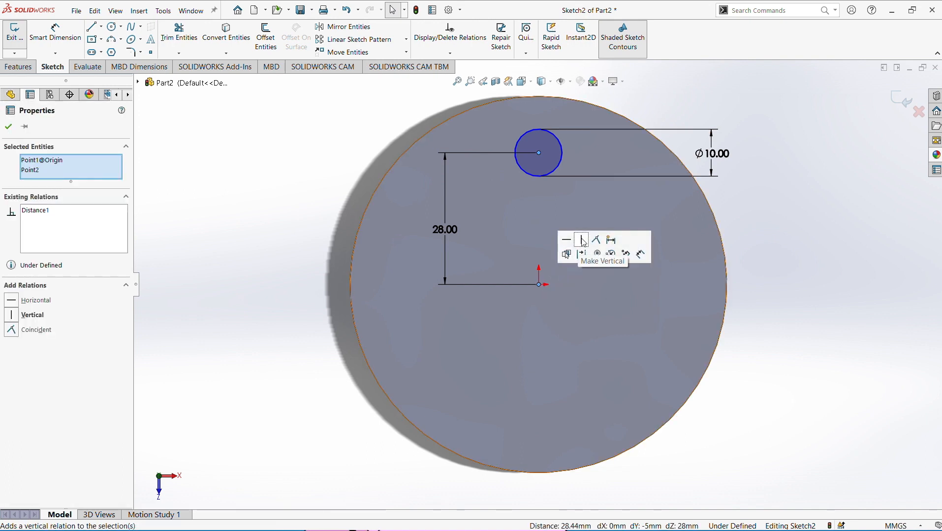
click(581, 240)
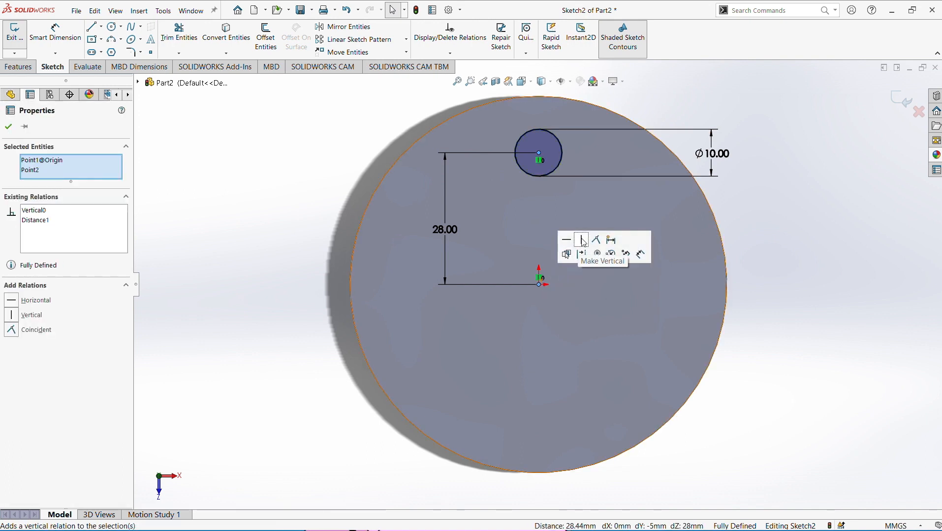
click(9, 129)
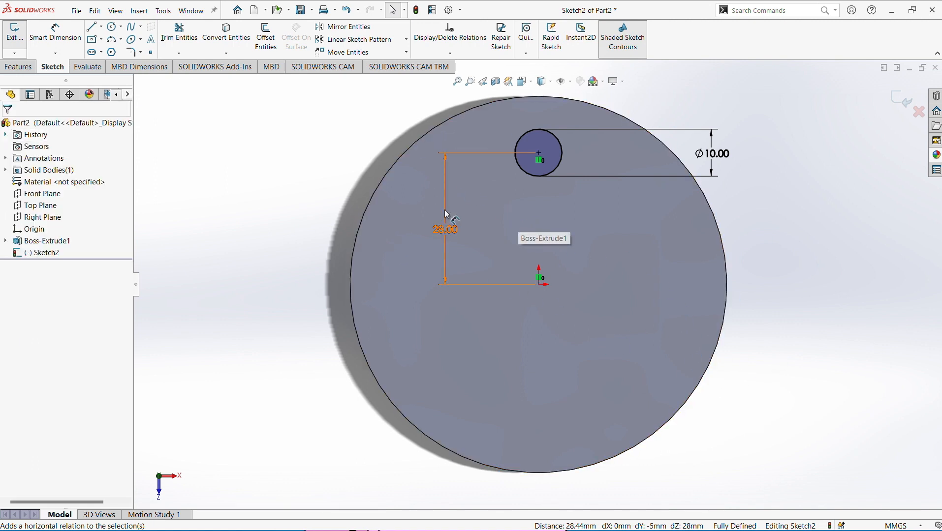
- Cut the 10 mm circle through the disc with a blind extruded cut 5 mm deep
click(18, 67)
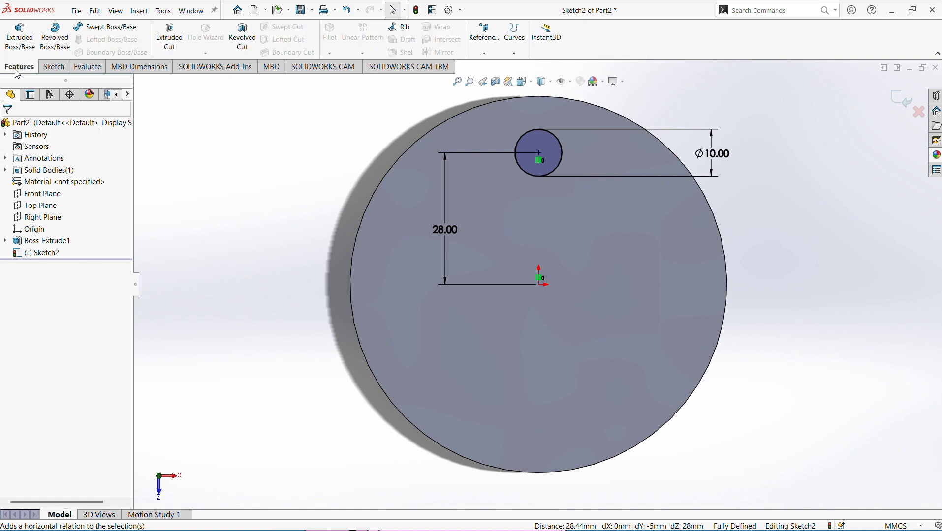
click(170, 42)
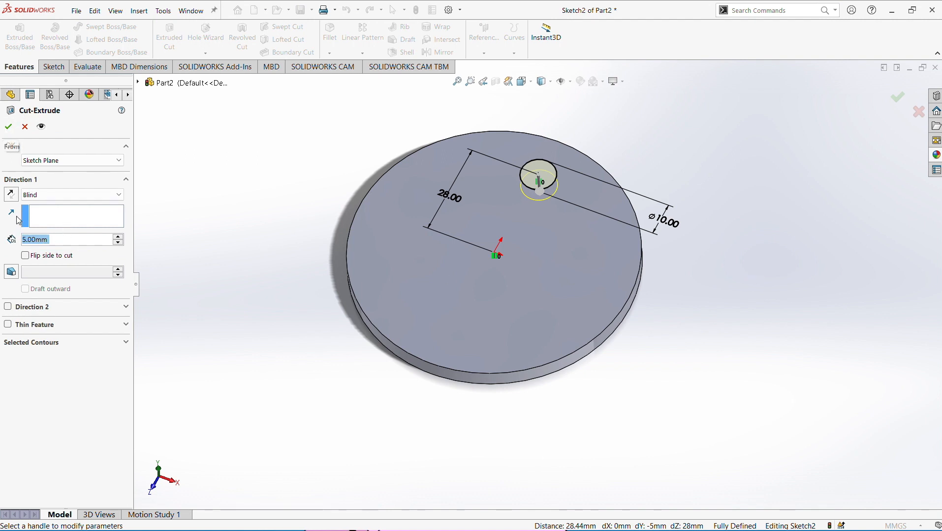
click(9, 128)
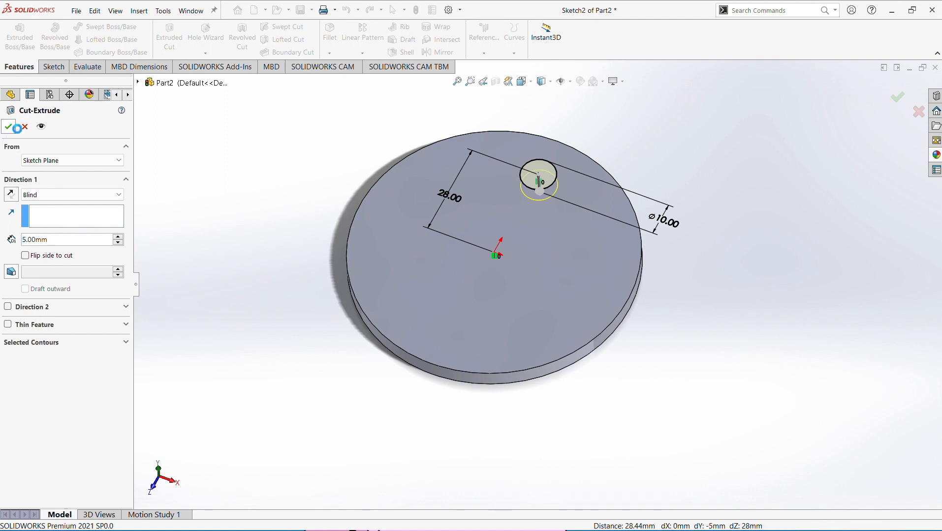
- Circular-pattern the hole around the disc's outer cylindrical face with 4 equally spaced instances over 360 degrees
middle_drag(669, 155, 662, 195)
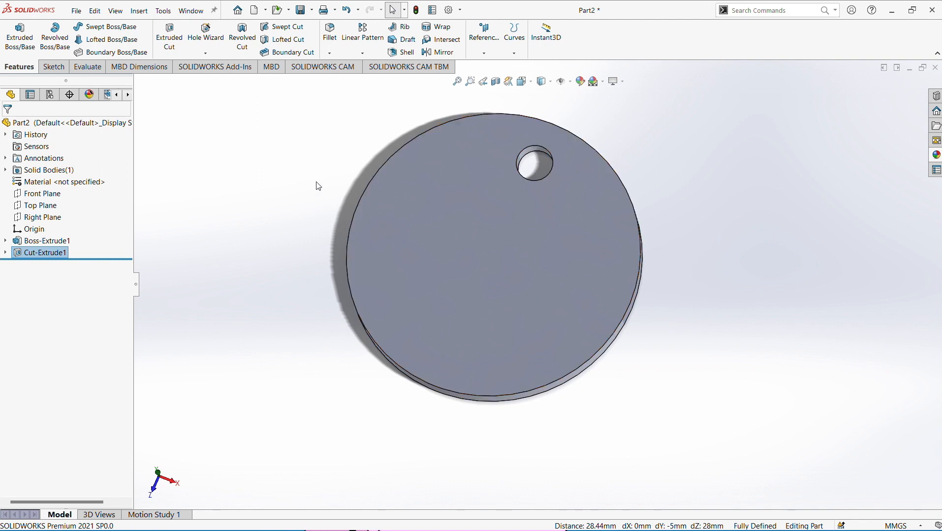
click(370, 52)
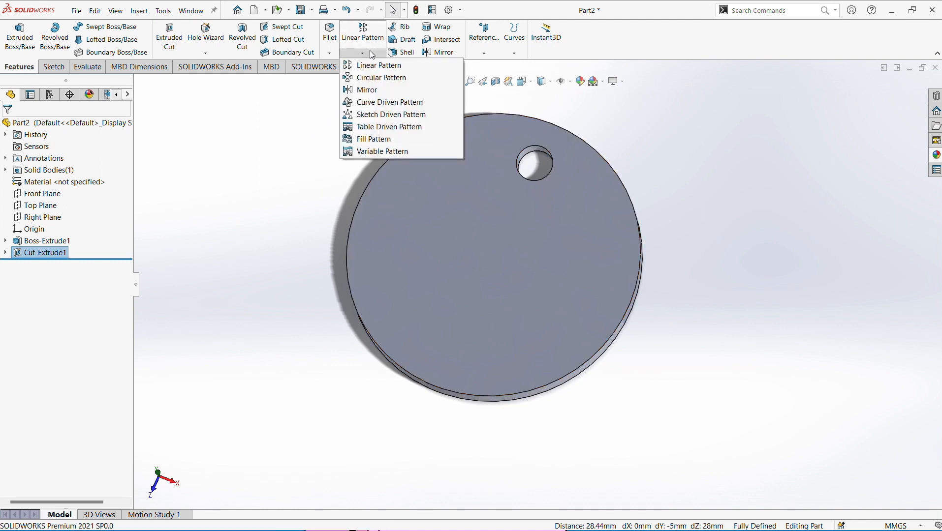
click(382, 78)
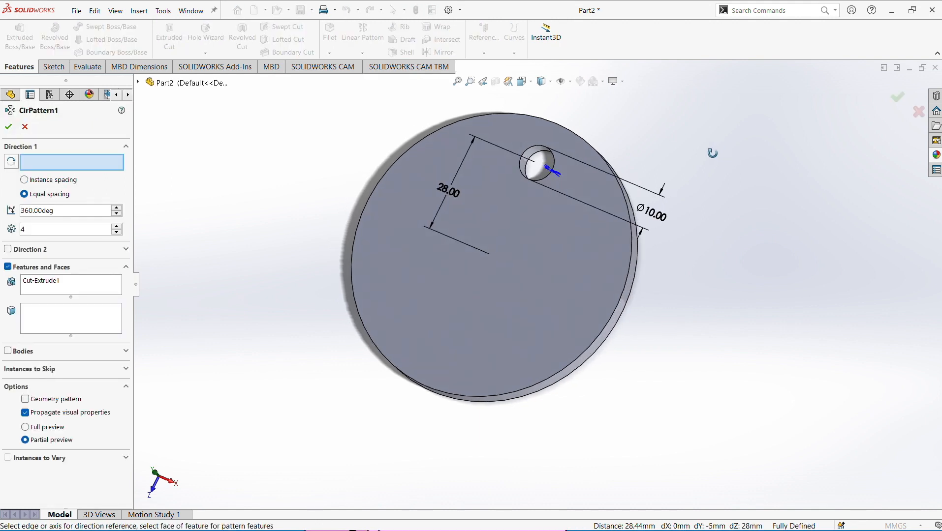
middle_drag(712, 153, 633, 175)
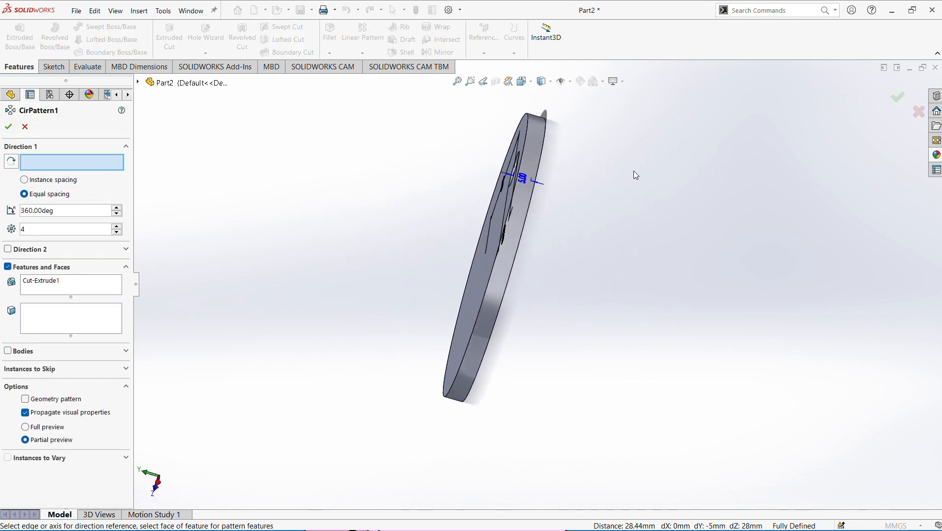
click(502, 274)
middle_drag(537, 271, 683, 230)
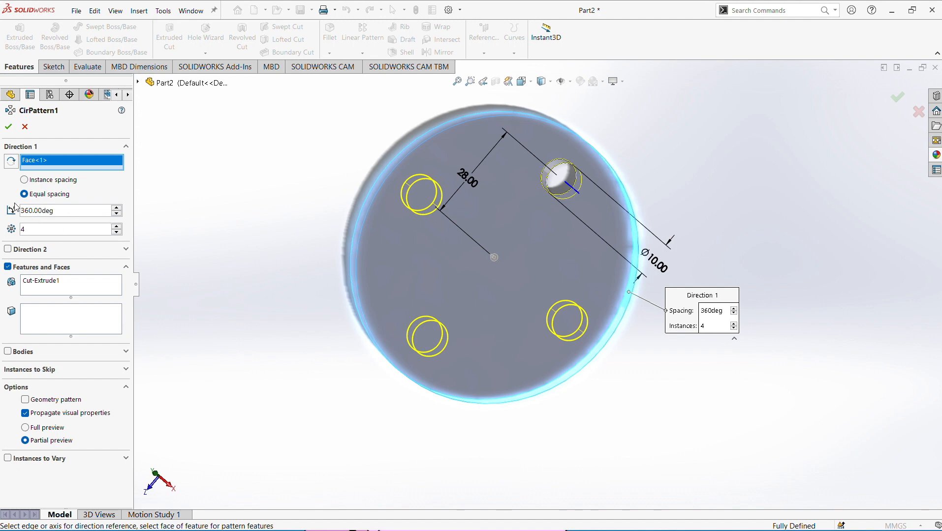
click(8, 127)
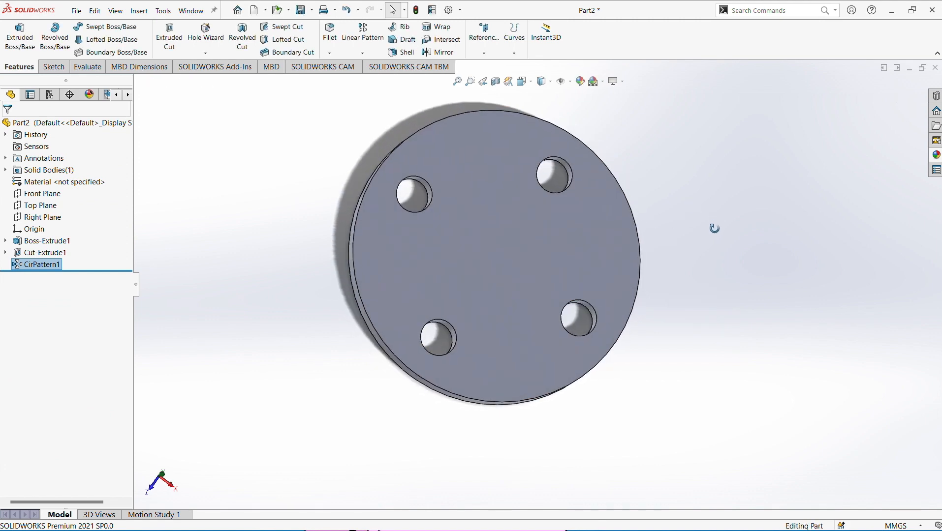
- Start a sketch on the disc's flat face and draw a horizontal straight slot from the origin past the right edge, about 69.17 mm between centers and 20.59 mm wide
middle_drag(714, 228, 713, 232)
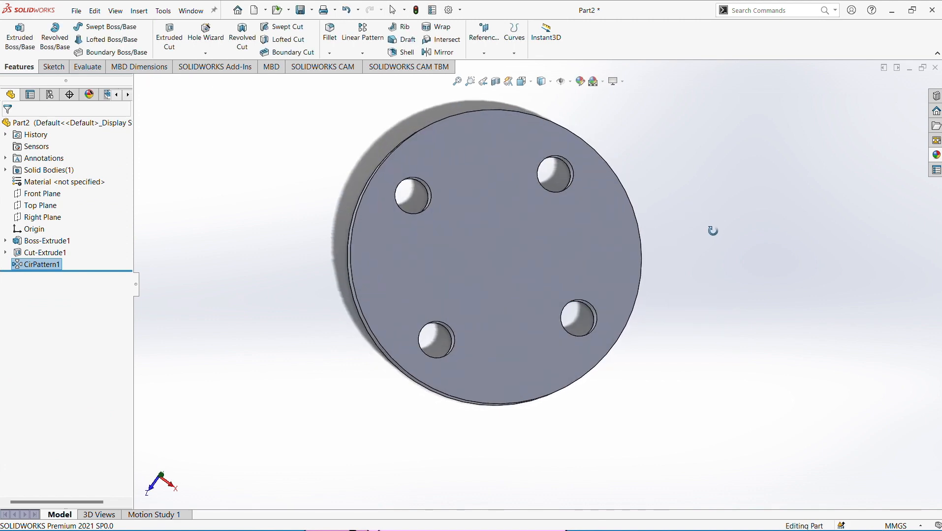
click(497, 252)
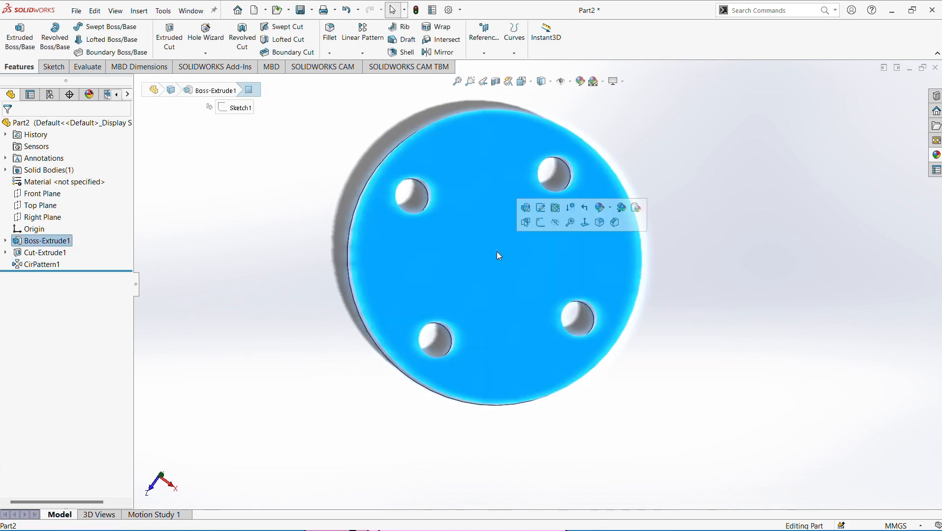
click(544, 222)
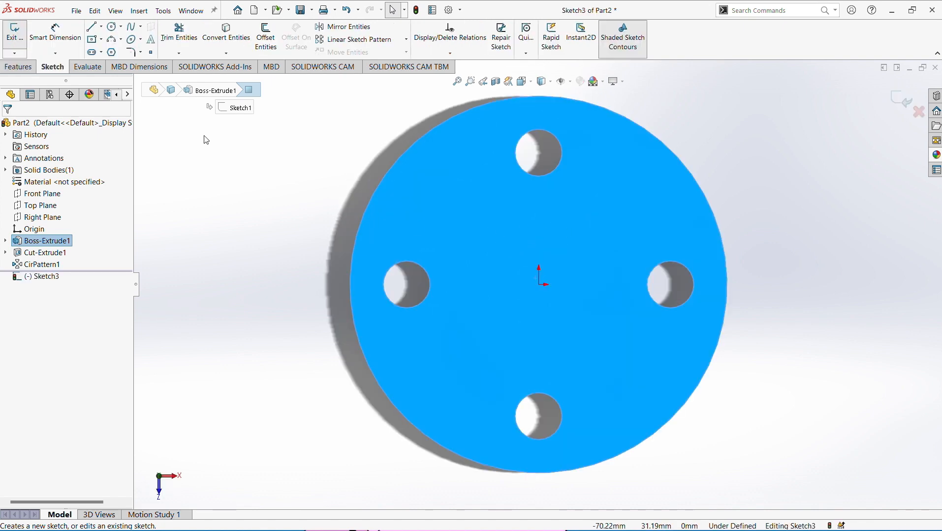
click(258, 193)
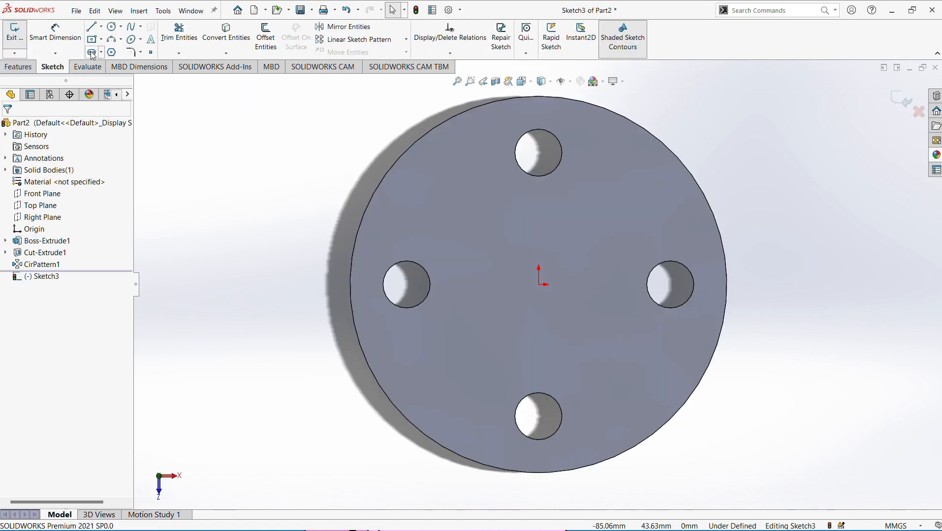
click(93, 54)
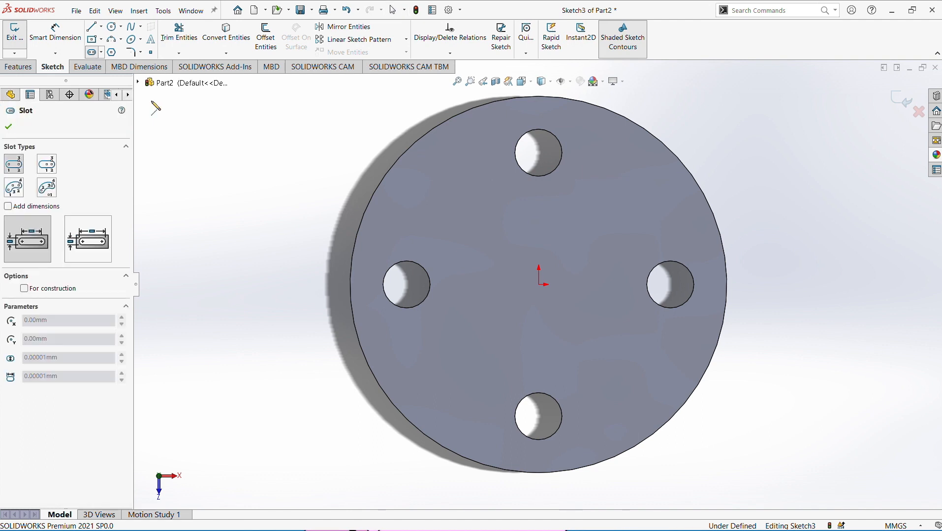
click(539, 285)
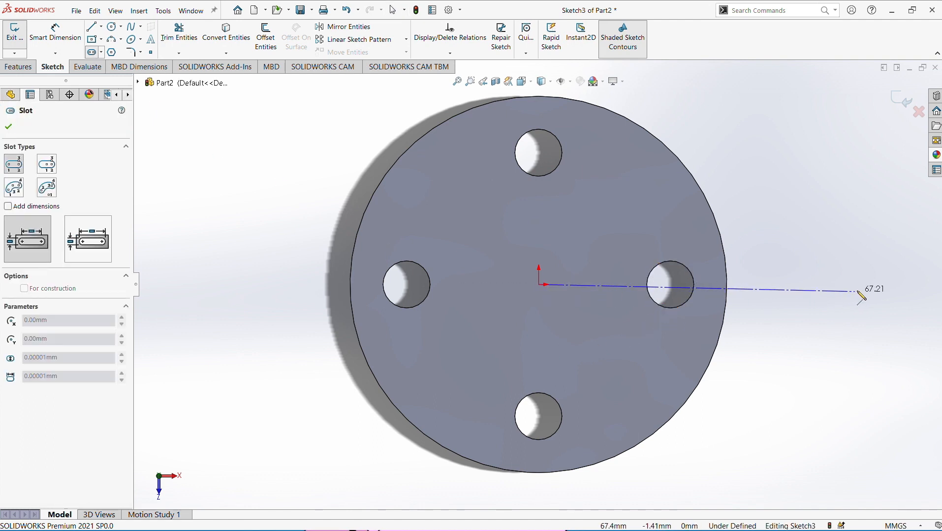
click(866, 284)
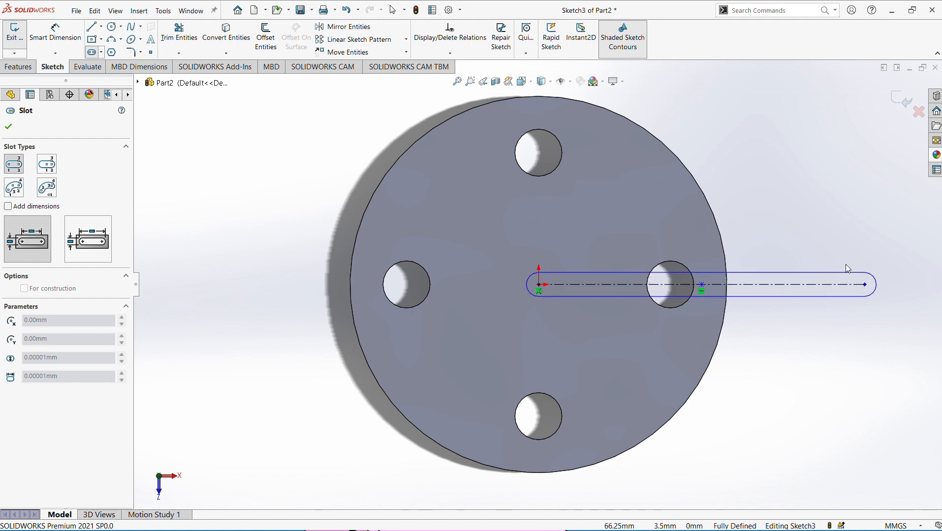
click(808, 236)
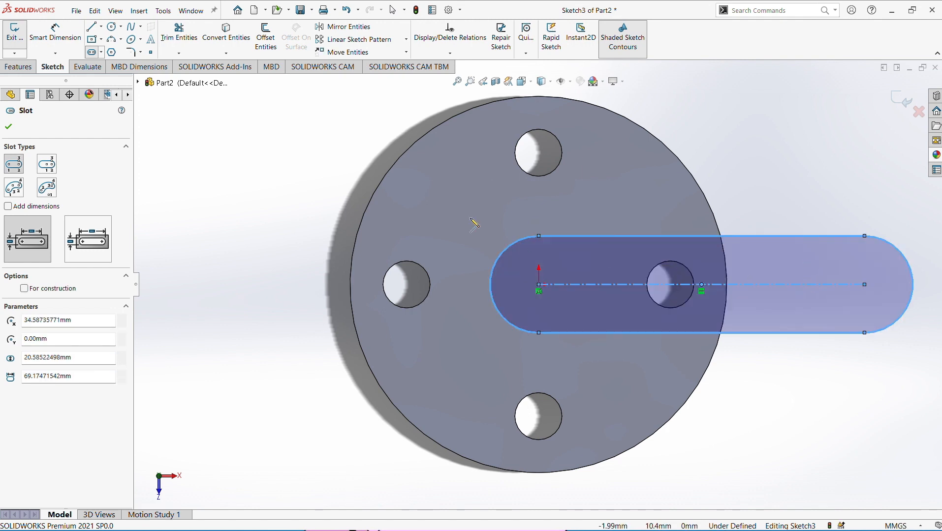
- Dimension the slot's upper straight edge as 30 mm
click(50, 34)
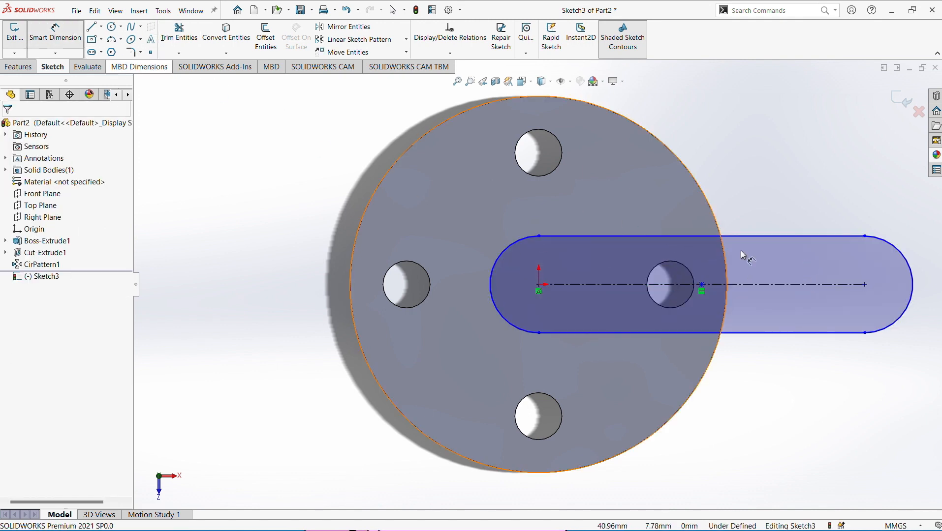
click(748, 237)
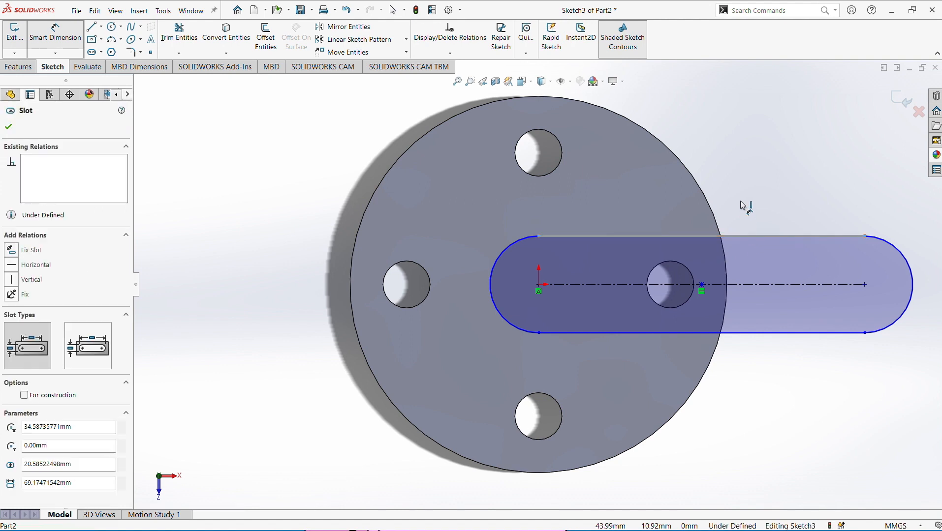
click(729, 132)
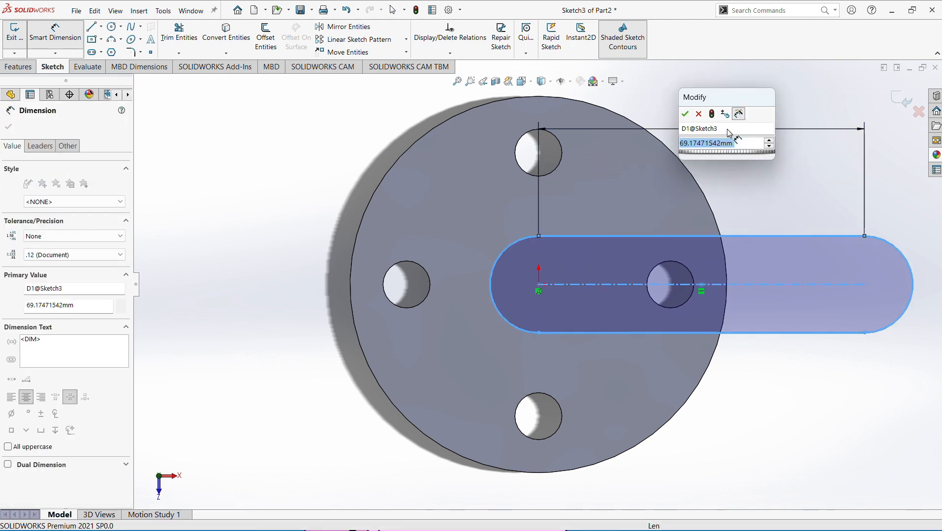
text(3)
text(0.00m)
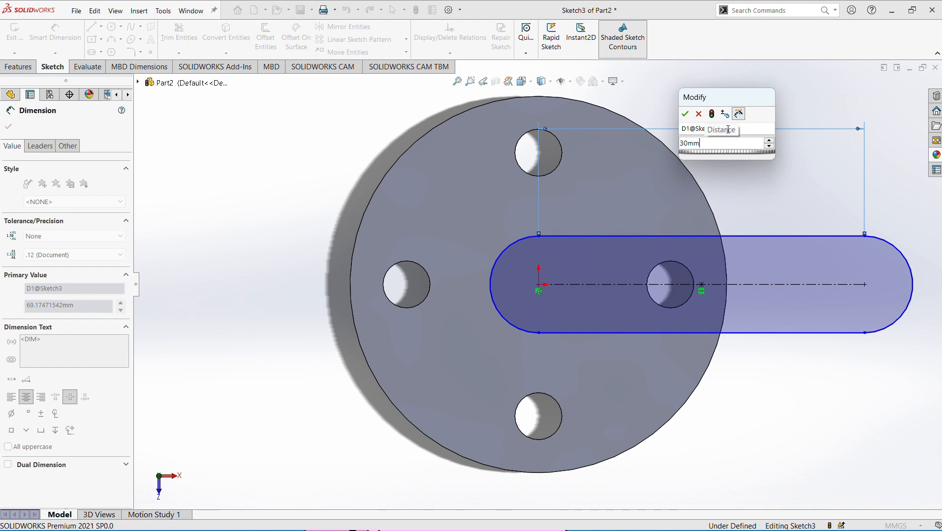
text(m)
key(Return)
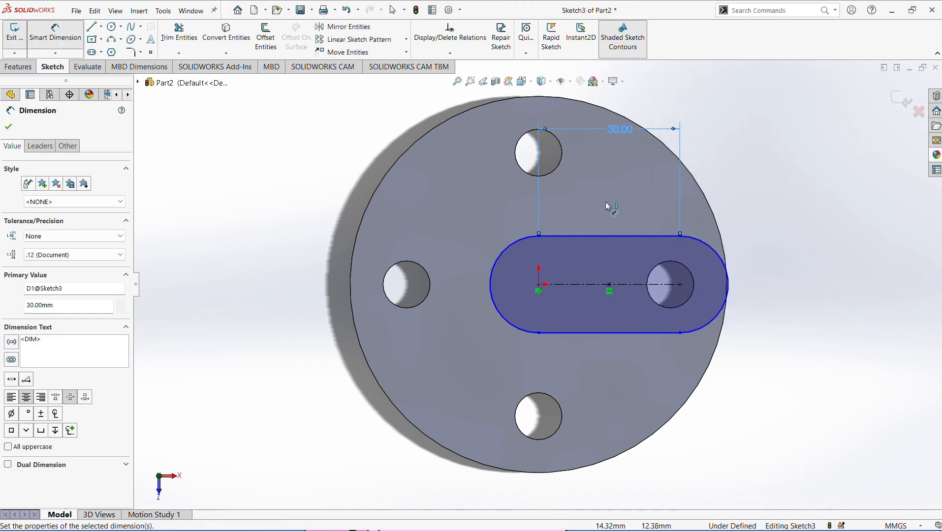
- Set the slot's straight-edge length dimension to 60 mm
double_click(624, 129)
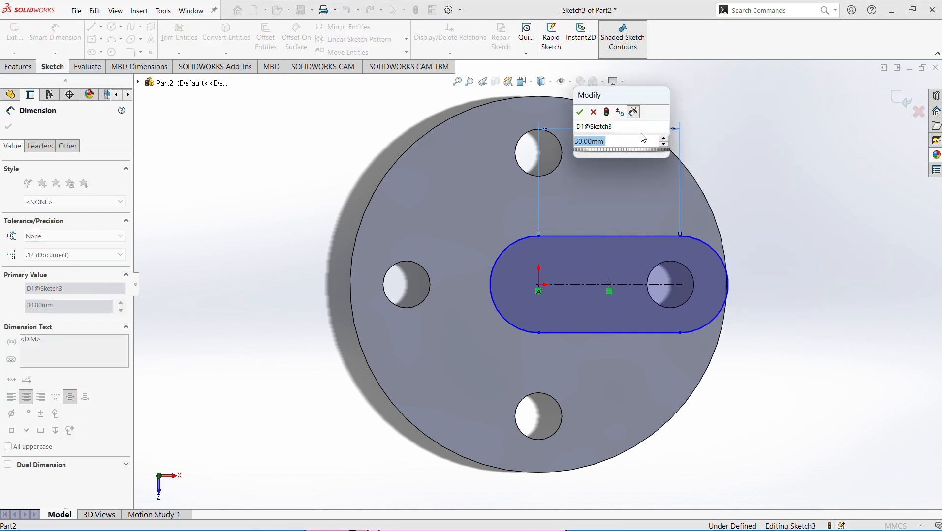
text(60mm)
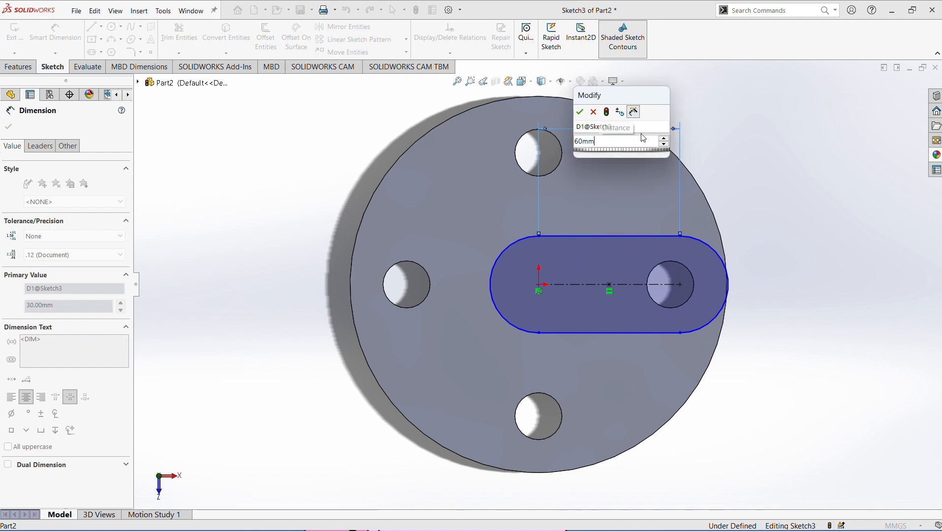
key(Return)
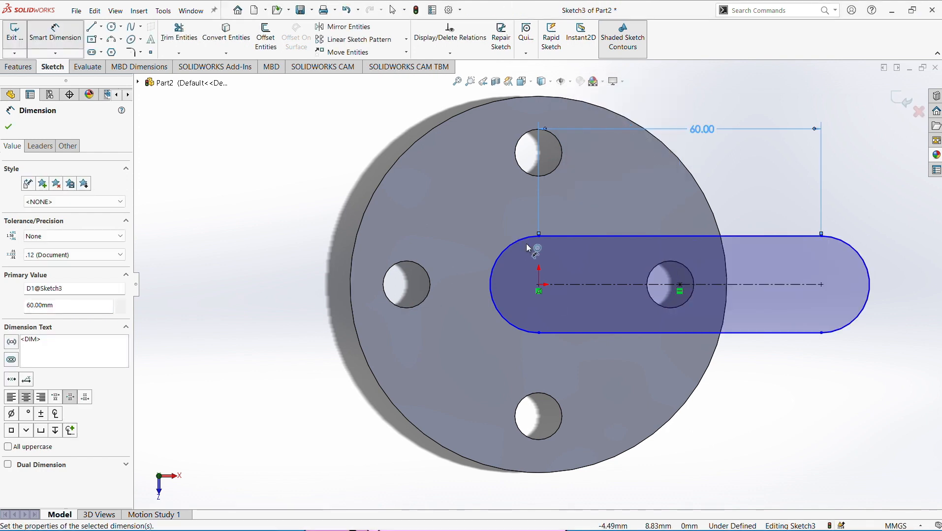
- Dimension the slot's overall width between its two straight edges as 30 mm
click(591, 284)
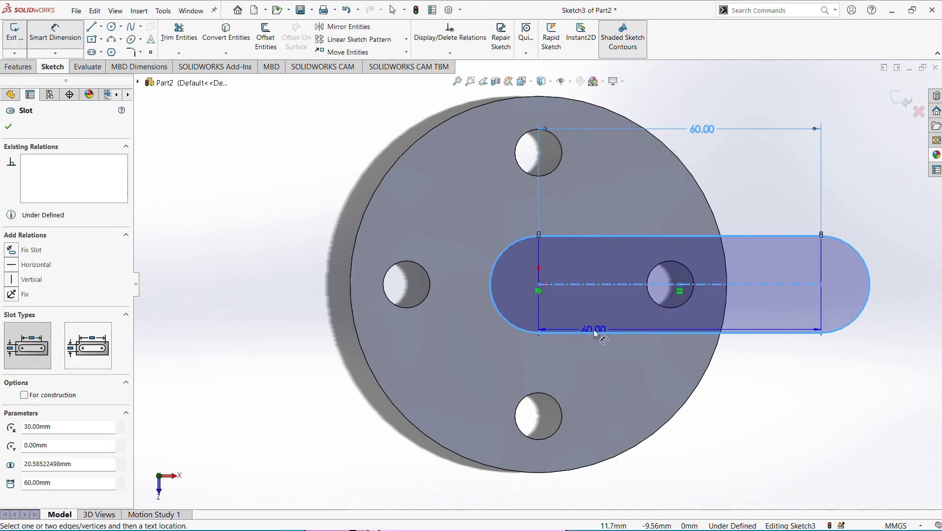
click(594, 332)
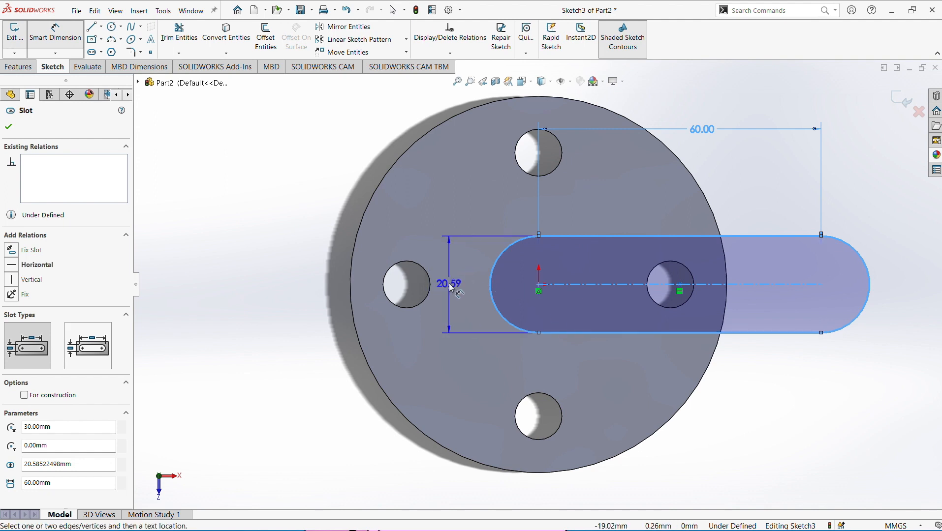
click(455, 284)
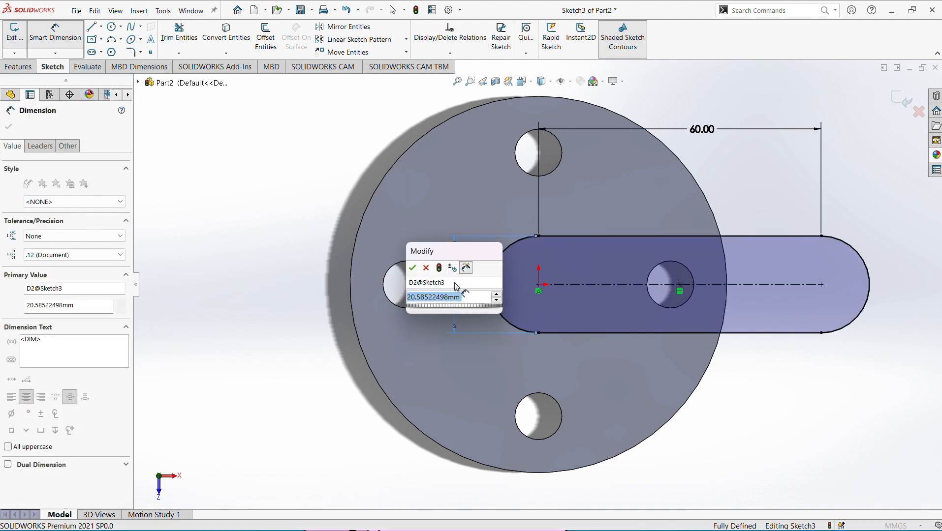
text(30mm)
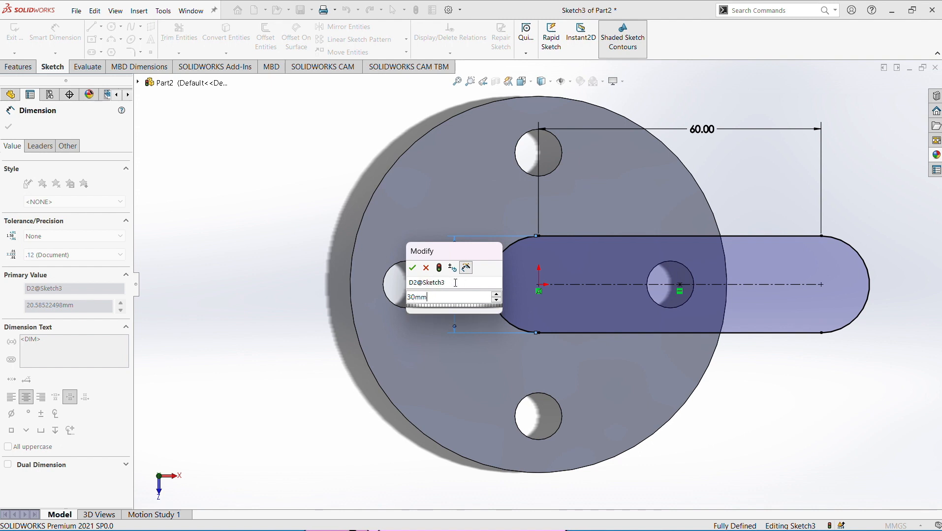
key(Return)
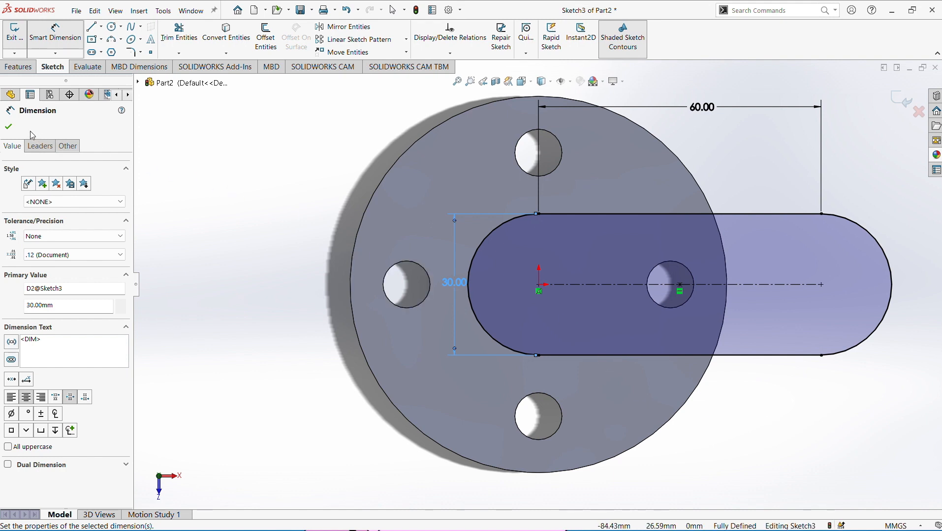
click(11, 128)
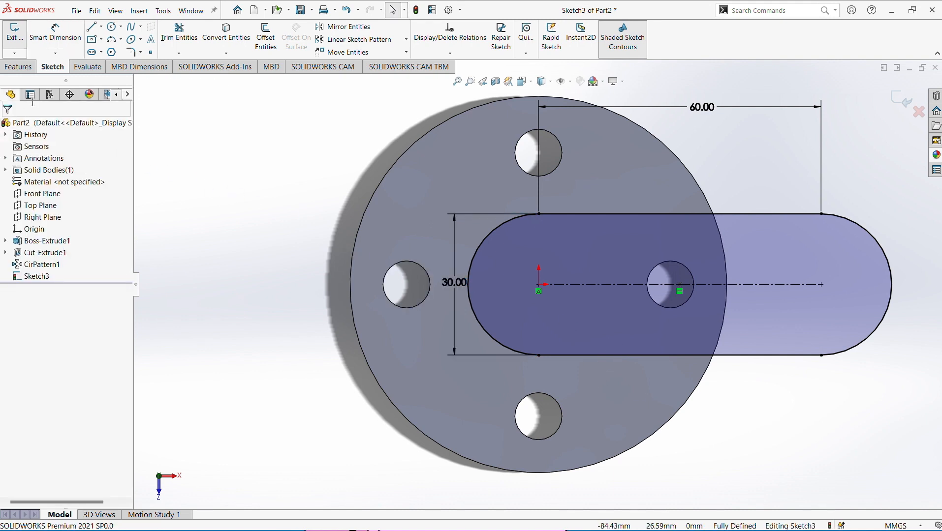
- Cut-extrude the slot sketch through the disc with a blind depth of 5 mm to open its side
click(19, 70)
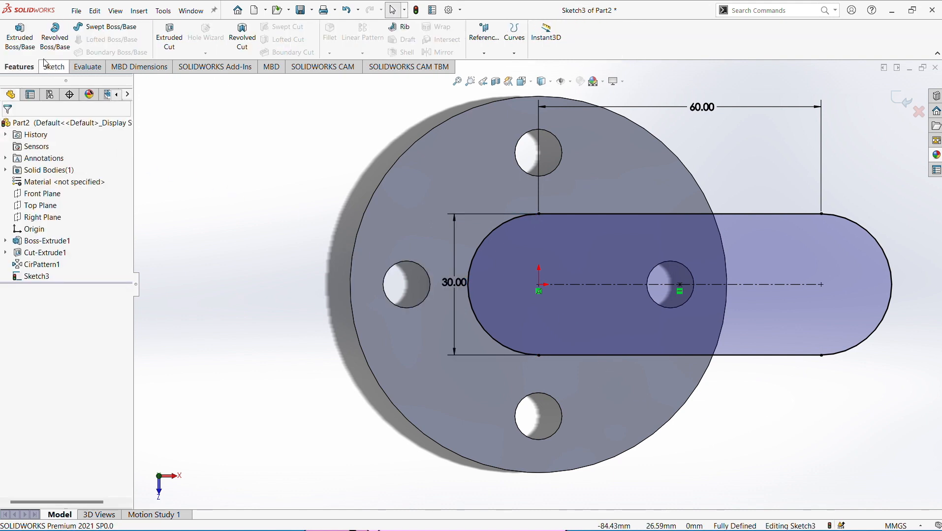
click(169, 39)
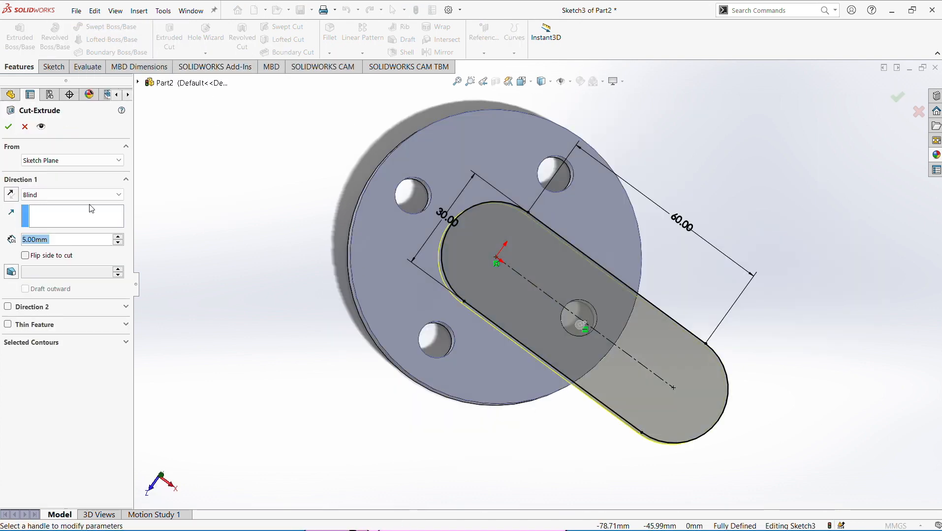
click(9, 127)
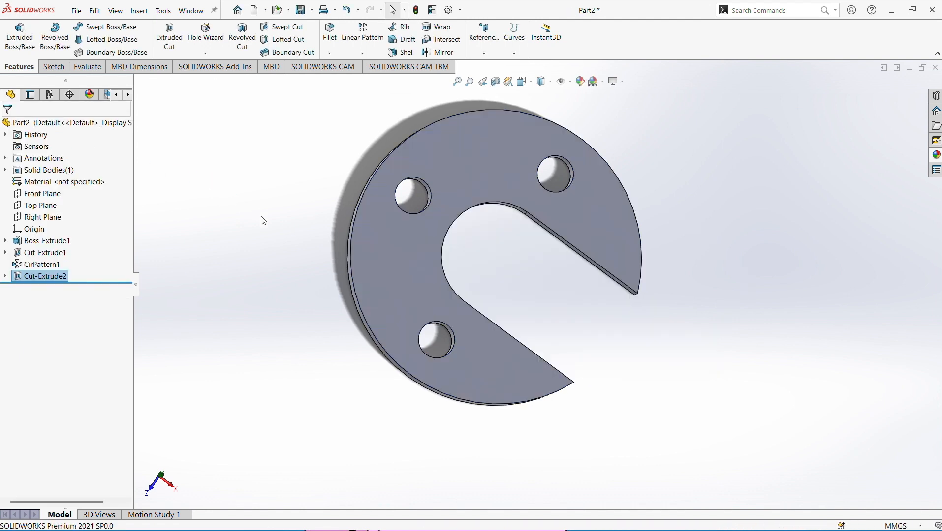
- Apply the polished steel appearance from the Metal > Steel category to the whole part
middle_drag(881, 303, 900, 227)
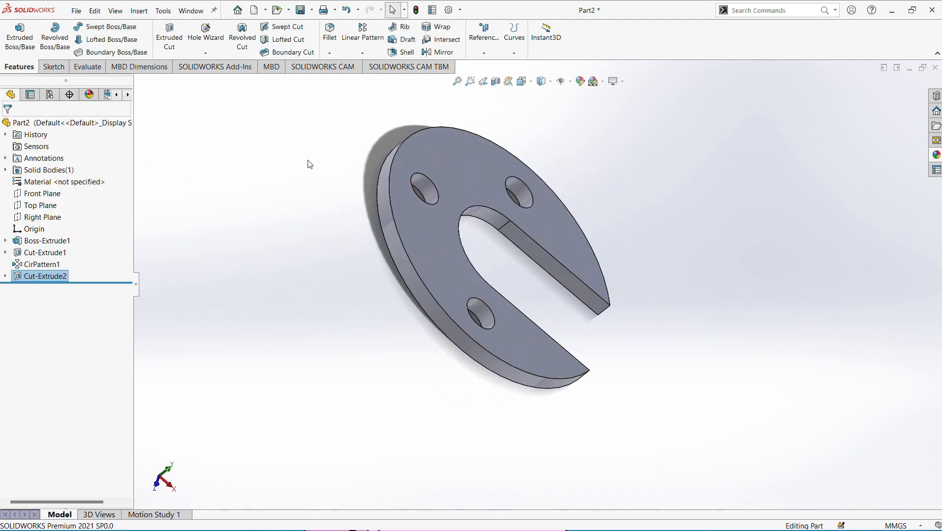
middle_drag(309, 162, 240, 168)
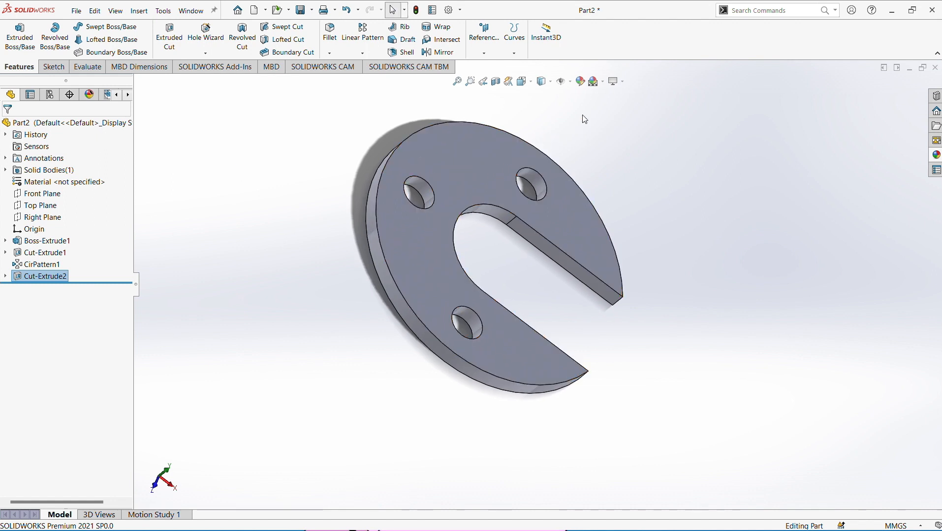
right_click(572, 230)
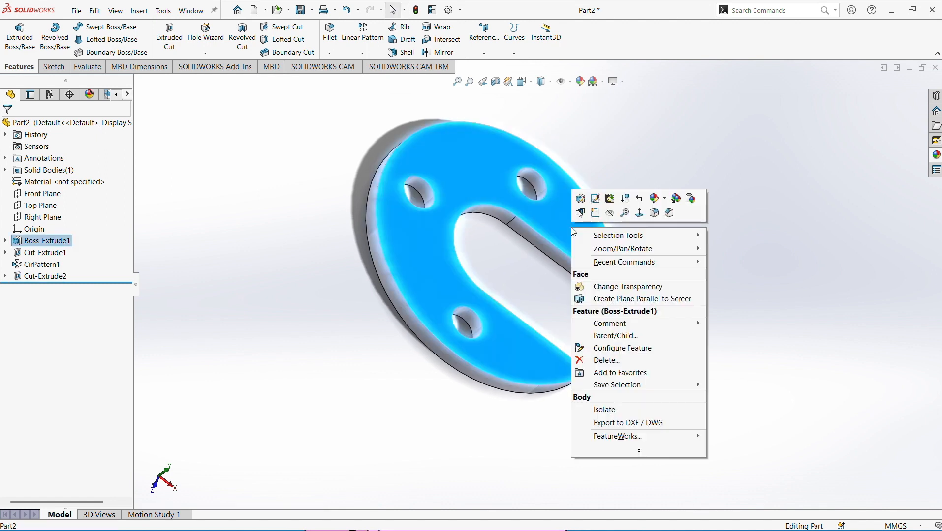
click(666, 200)
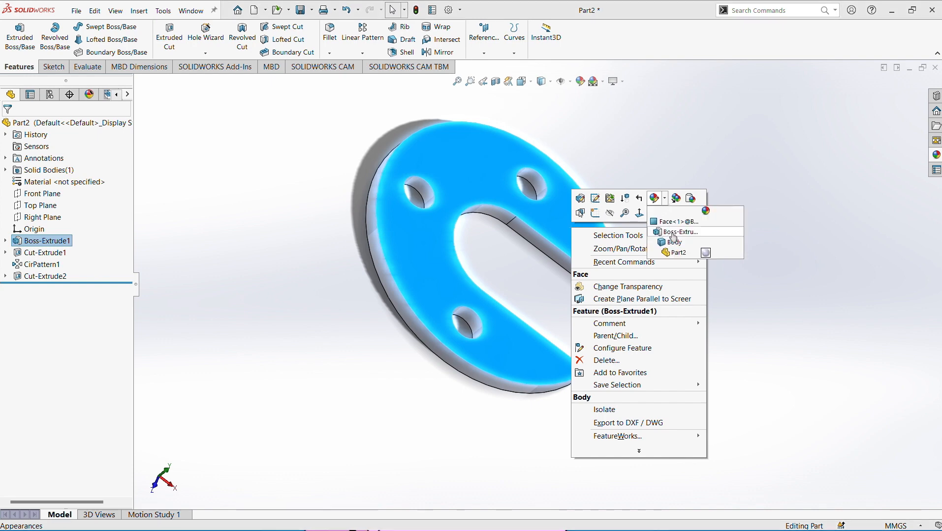
click(688, 257)
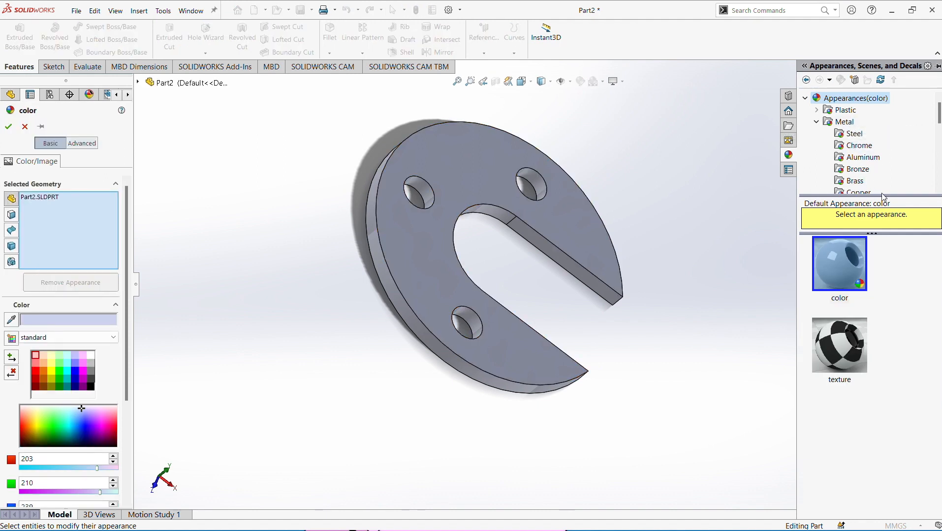
click(852, 140)
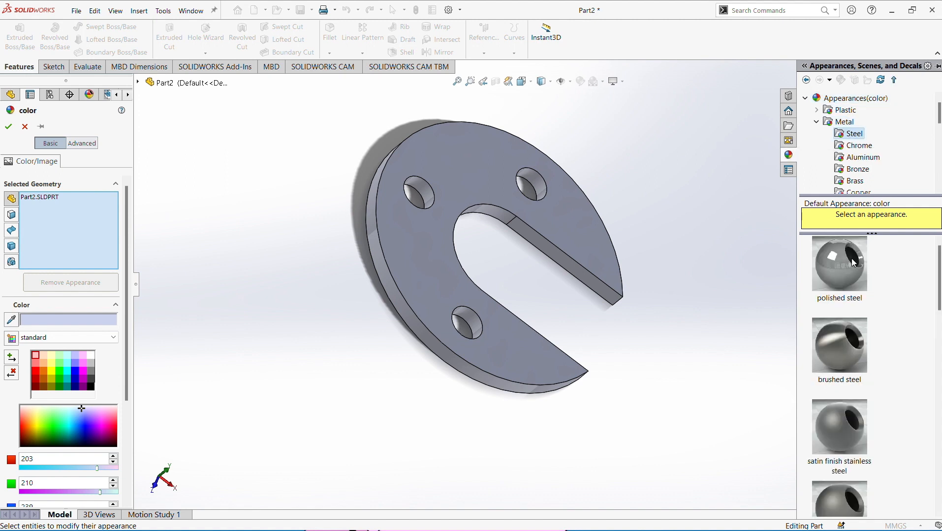
click(854, 264)
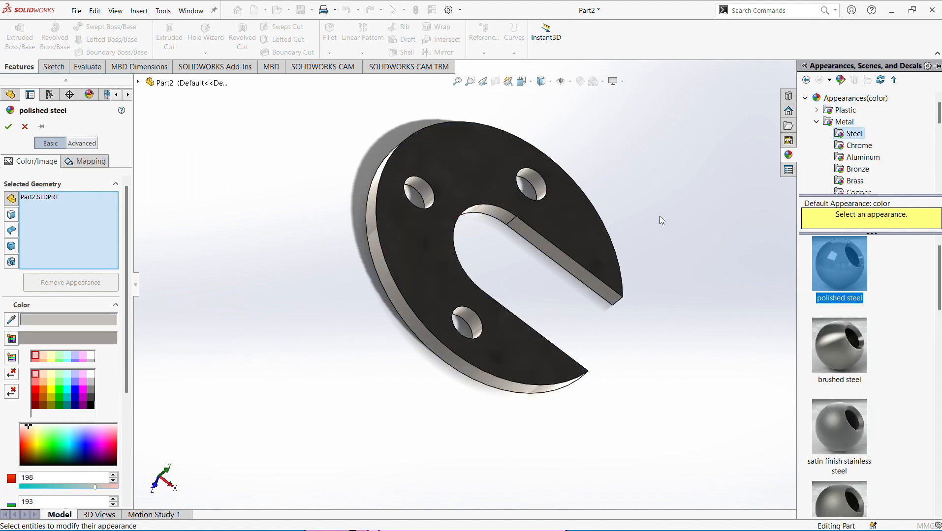
middle_drag(659, 217, 632, 160)
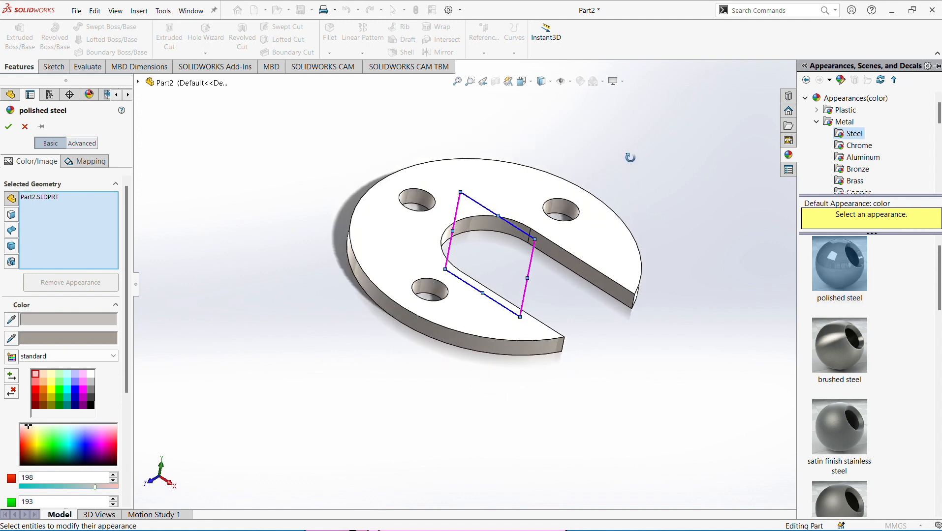
click(8, 127)
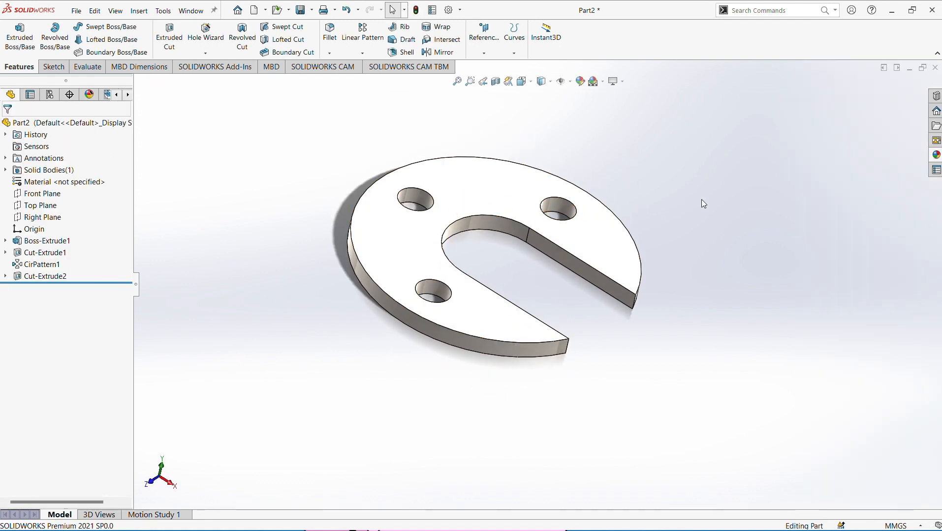
scroll(664, 170, down, 2)
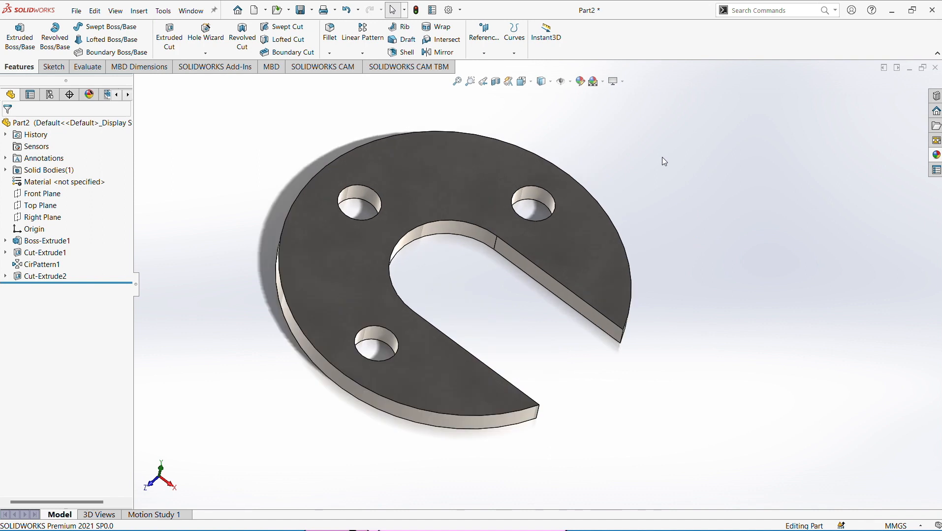
scroll(645, 151, down, 2)
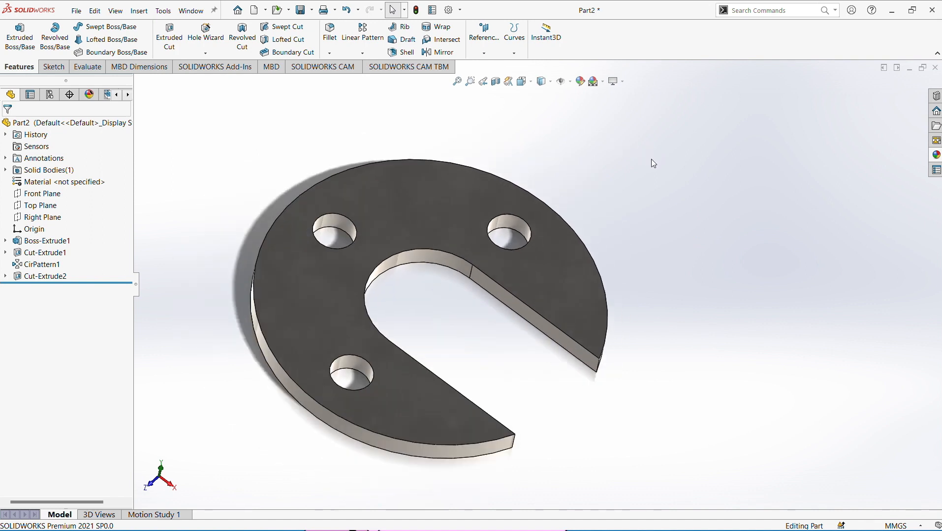